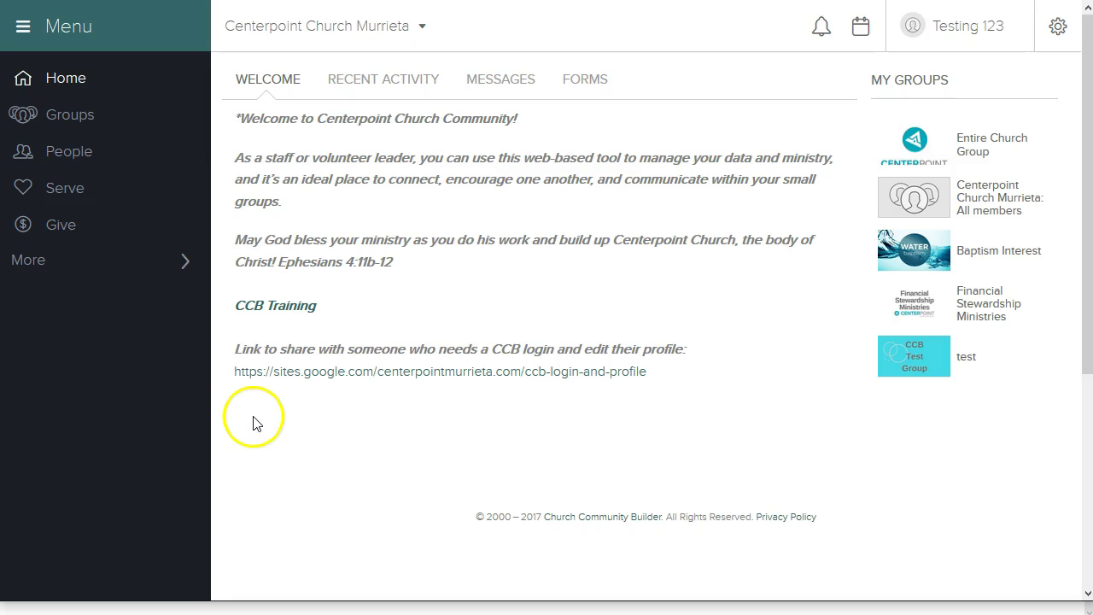
- Open the test group's calendar and start a new event on Friday, June 16, 2017
click(978, 364)
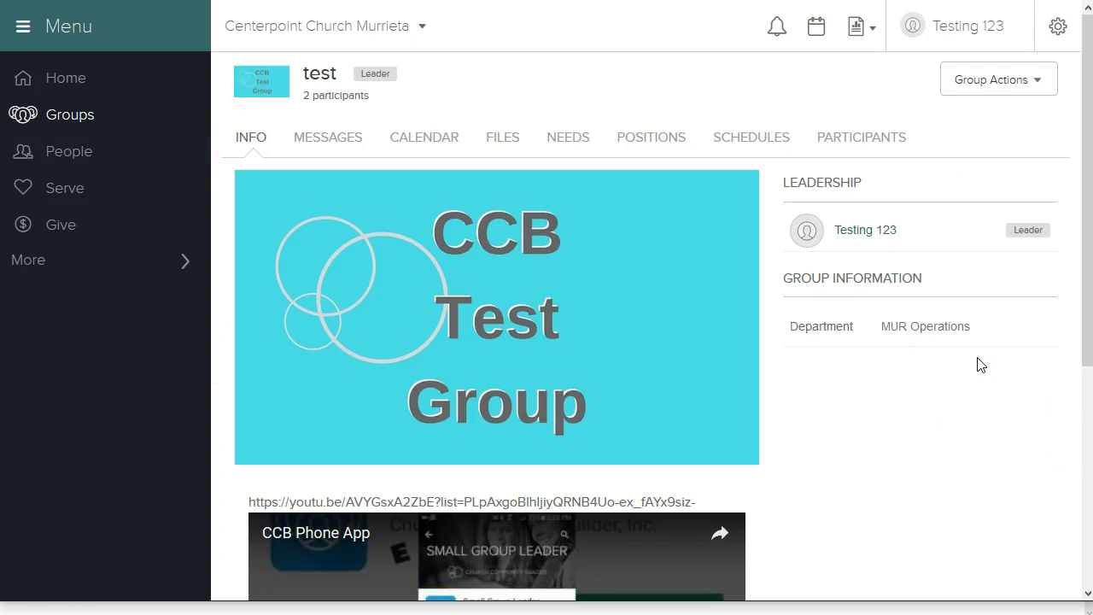
click(434, 141)
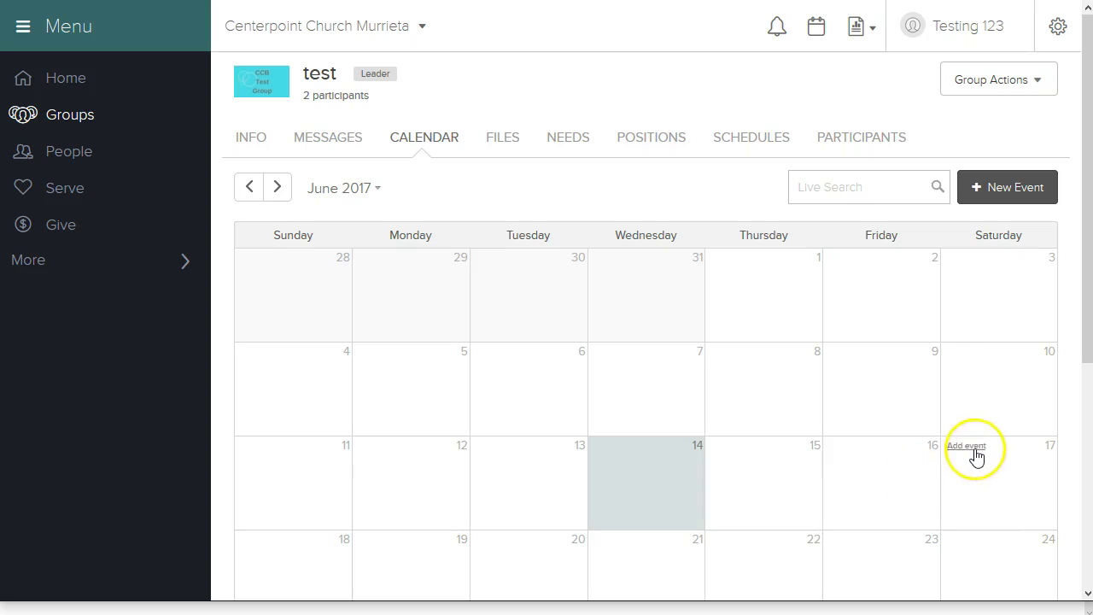
click(854, 451)
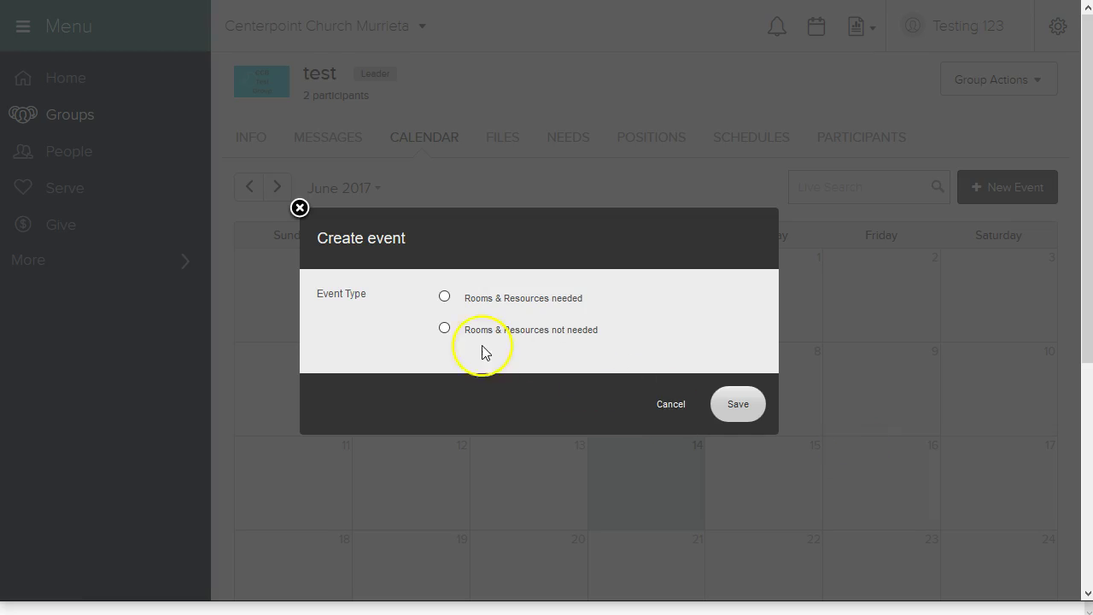
- Set the event type to Rooms & Resources needed, name it "TEst event", and enter "description" as its description
click(444, 297)
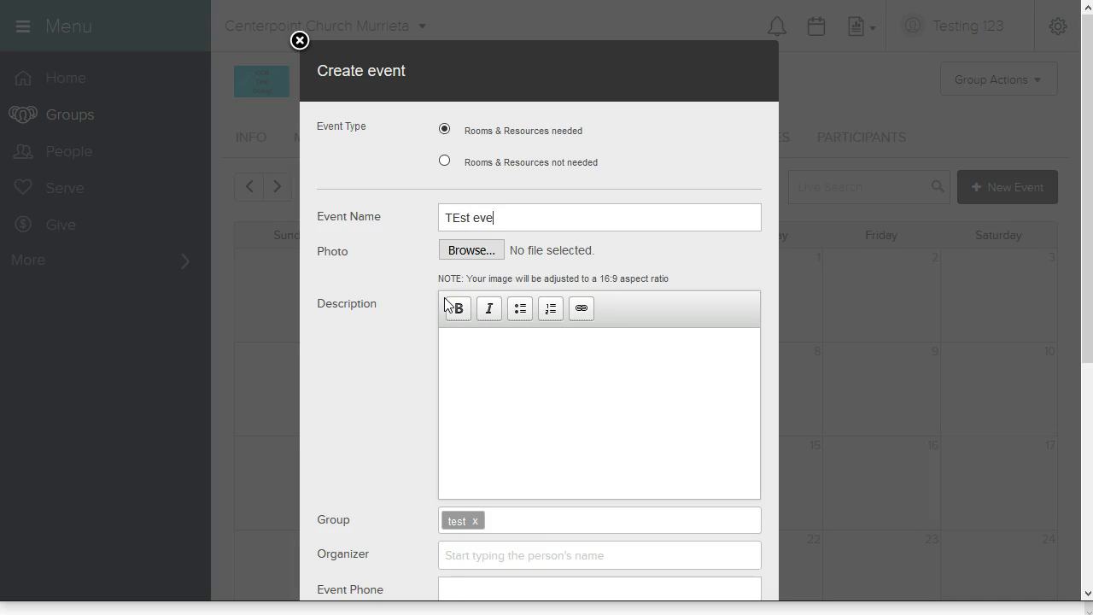
click(525, 362)
- Make the event repeat weekly, require leader approval or form response for the guest list, and save the event
scroll(633, 337, down, 2)
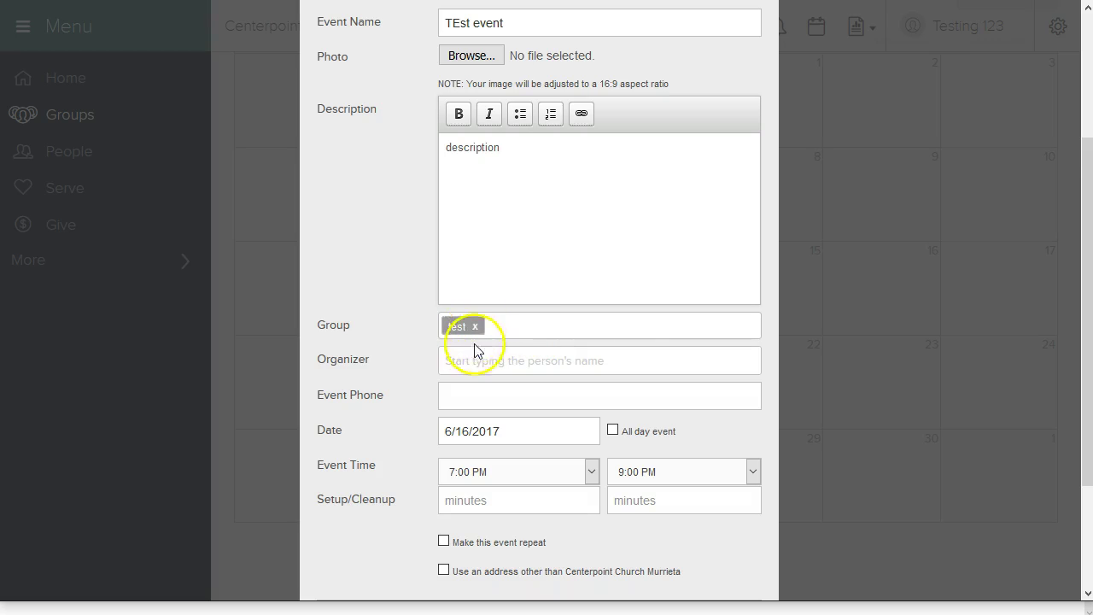
scroll(478, 349, down, 2)
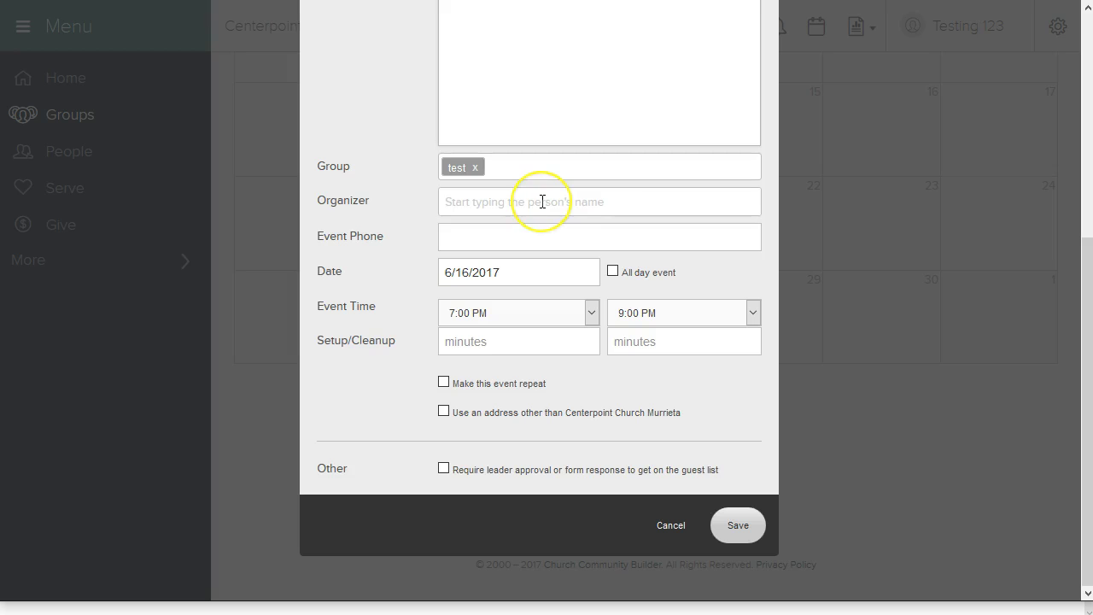
click(443, 382)
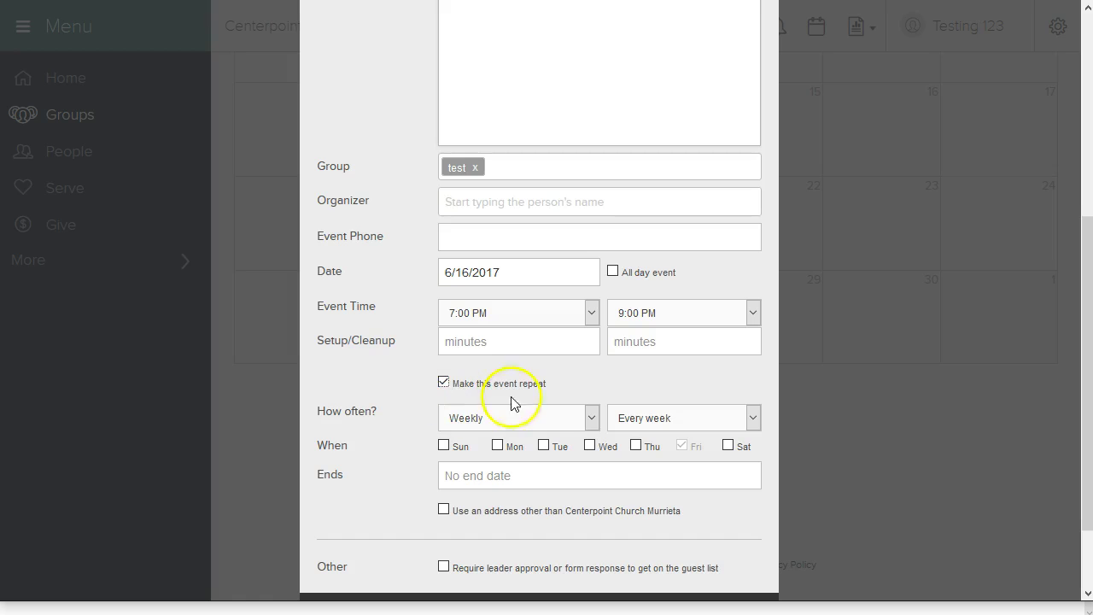
scroll(402, 493, down, 2)
click(444, 469)
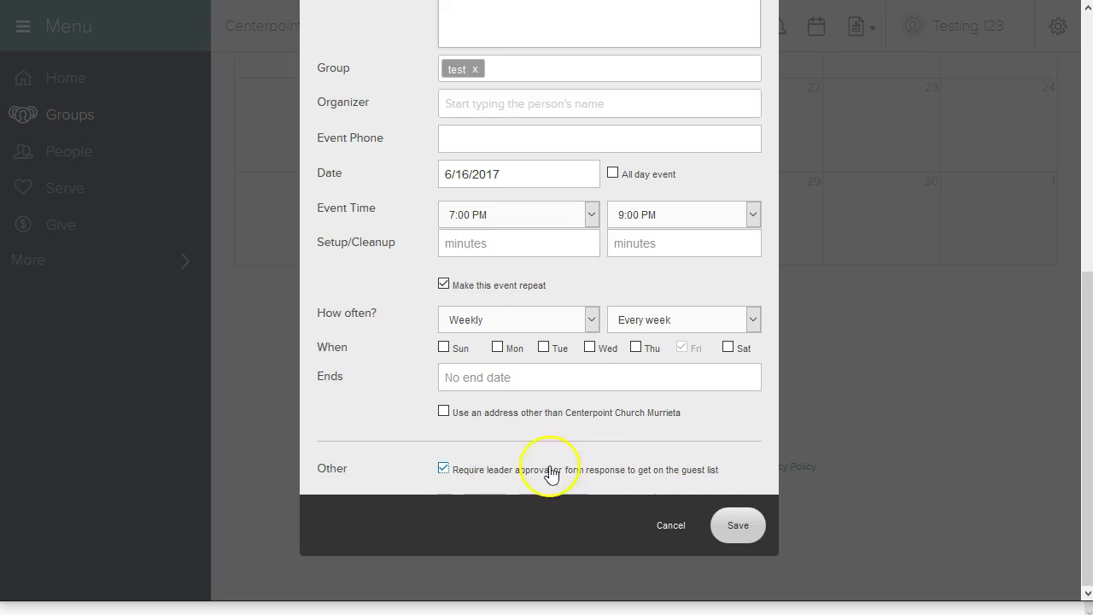
click(738, 527)
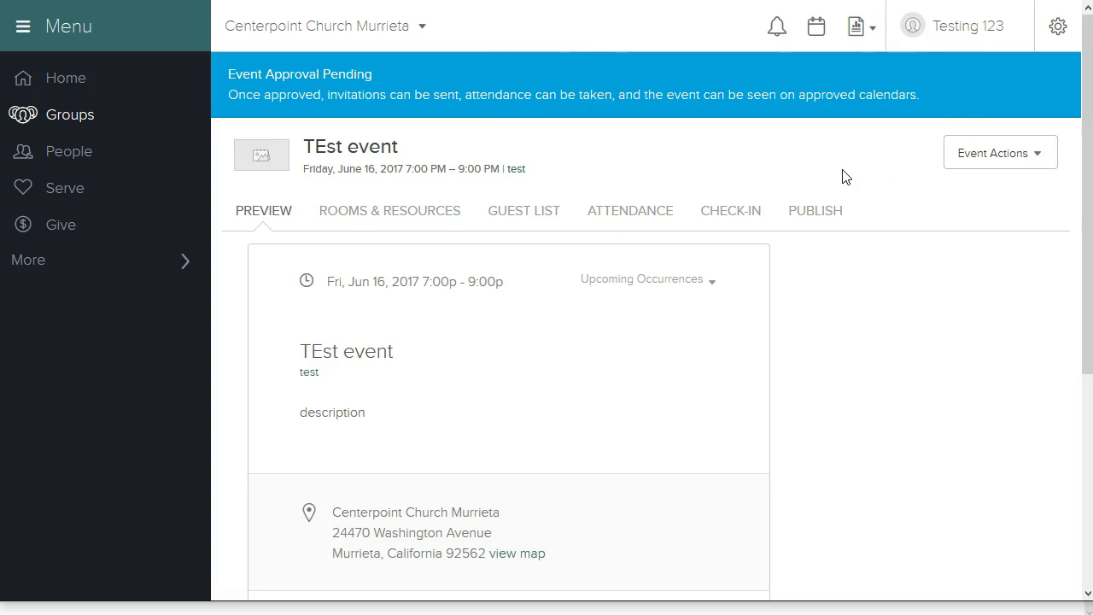
- Start a rooms and resources request for the event and add the A/Y High School Room
click(417, 213)
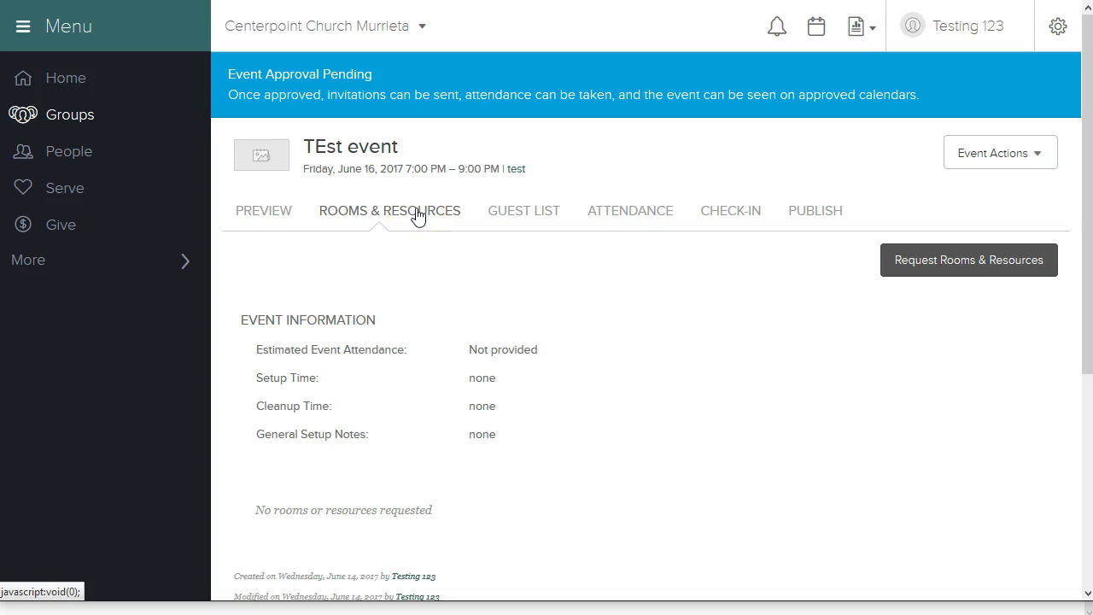
click(970, 257)
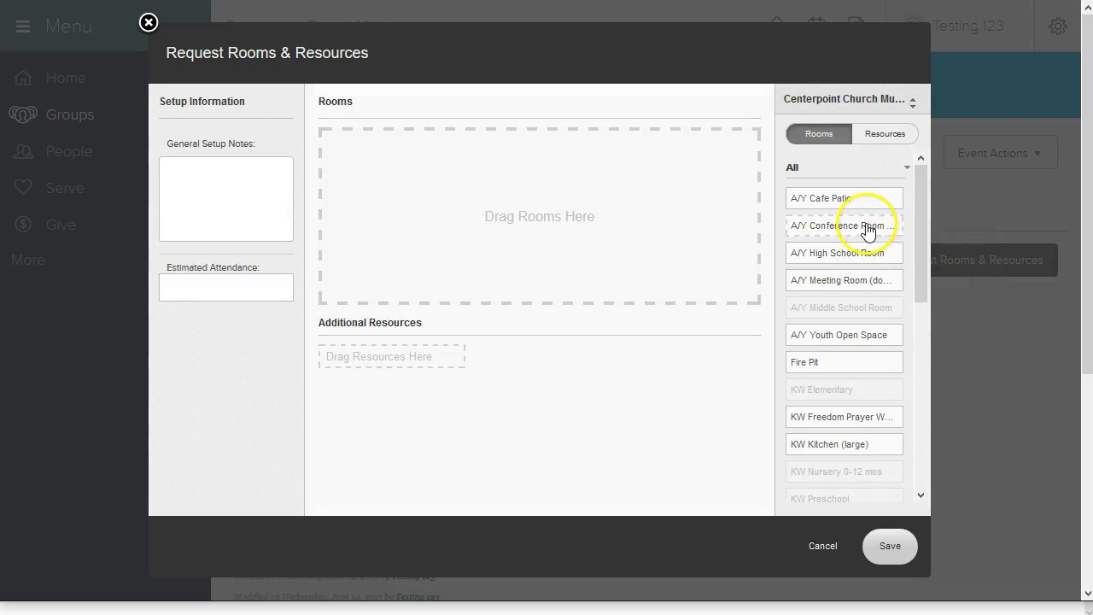
drag(849, 256, 441, 190)
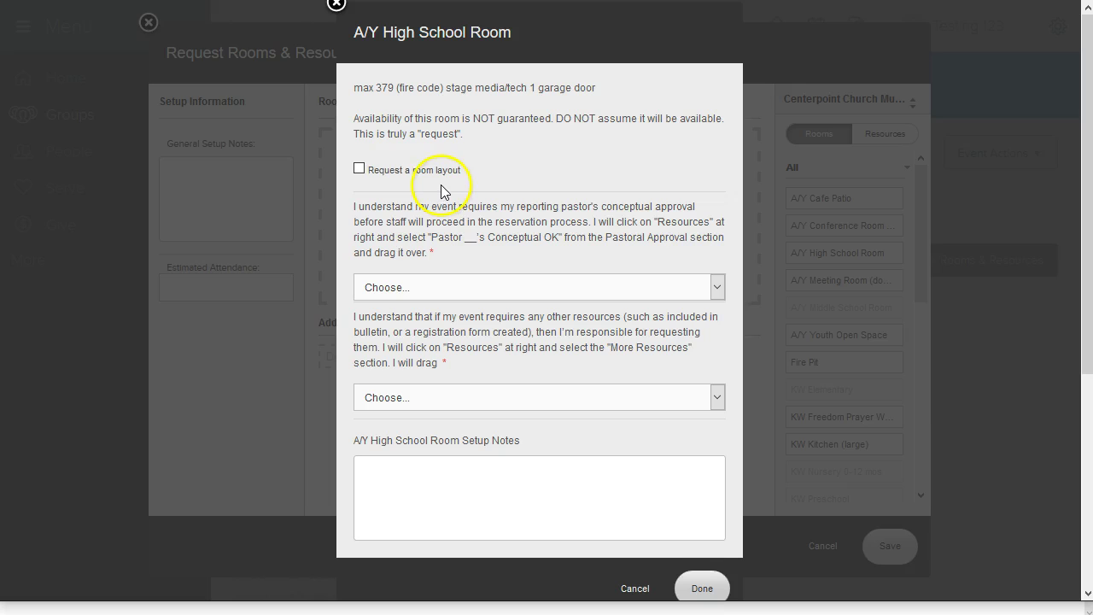
- Answer Yes to both required acknowledgements for the A/Y High School Room and confirm the room
click(442, 290)
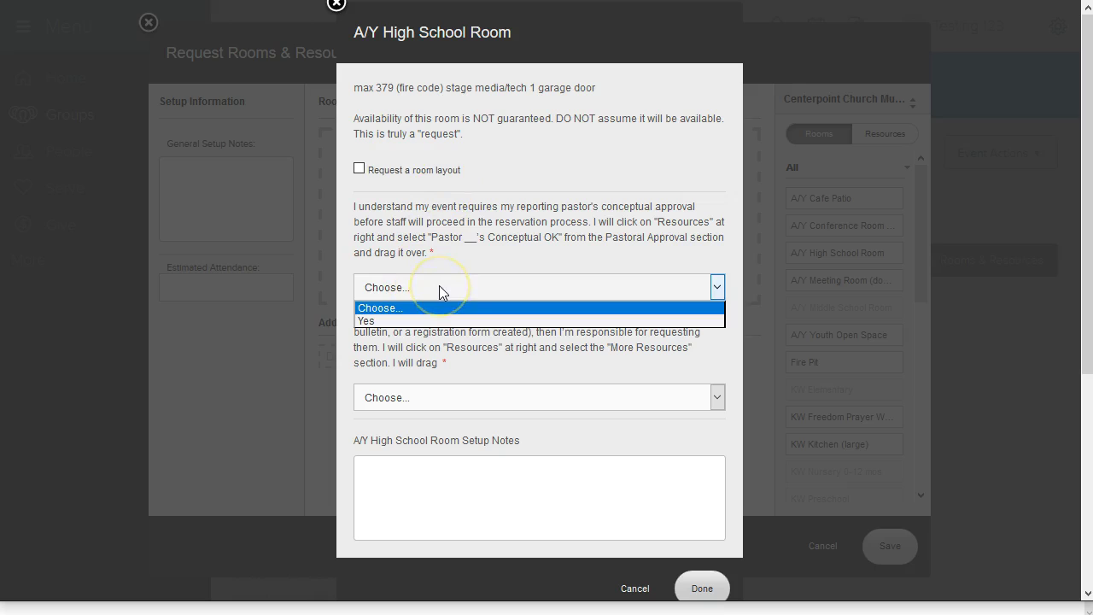
click(367, 321)
click(431, 400)
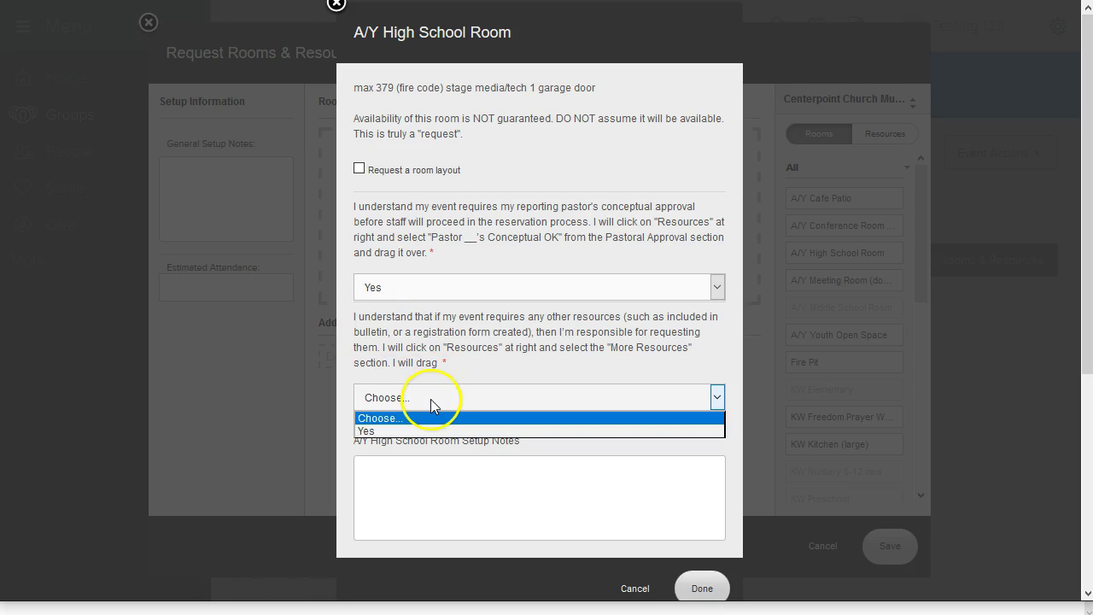
click(403, 430)
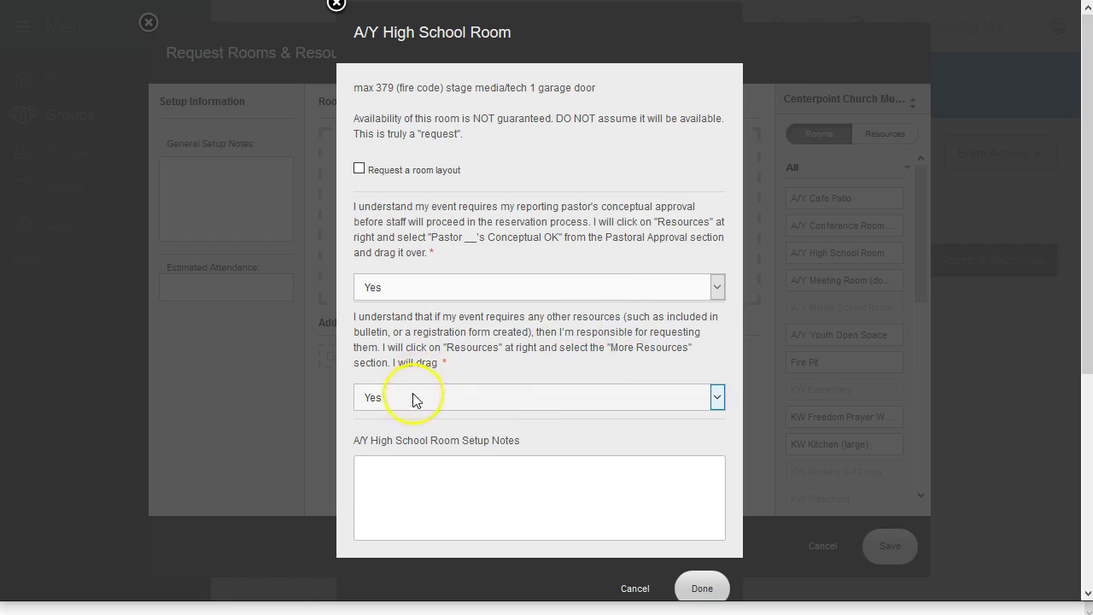
click(701, 589)
- Add the reporting pastor's Conceptual OK from Pastoral Approval as an additional resource with a quantity of 1
click(885, 133)
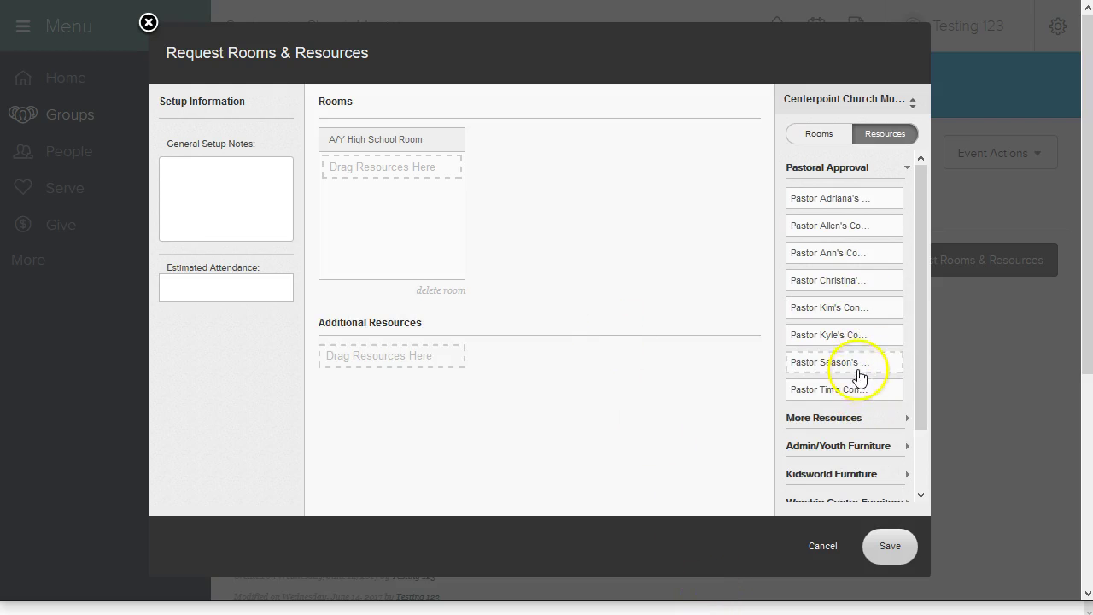
drag(858, 367, 391, 360)
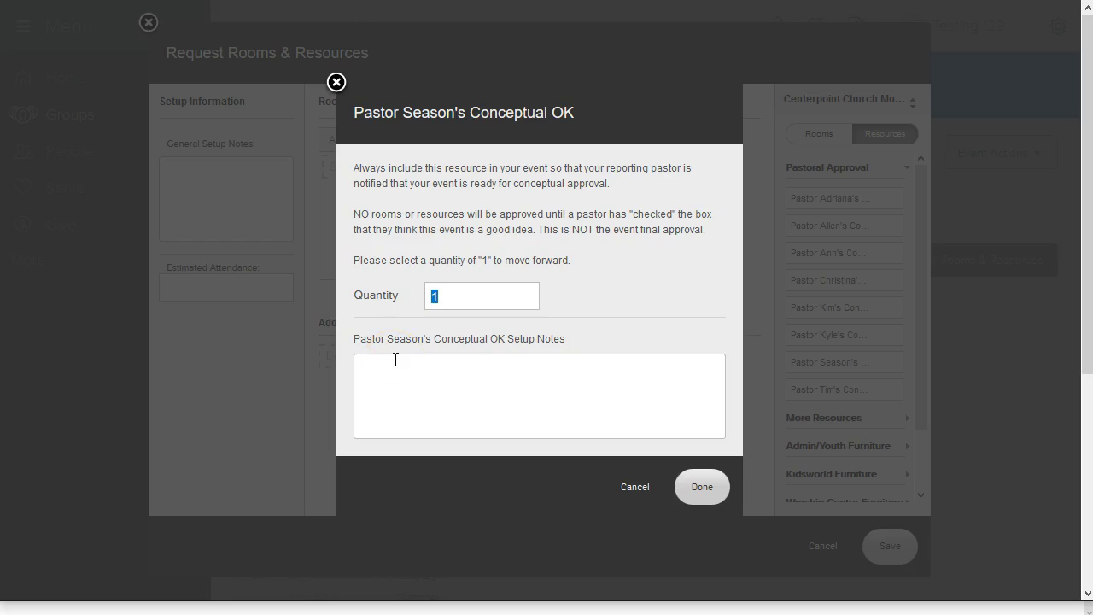
click(701, 485)
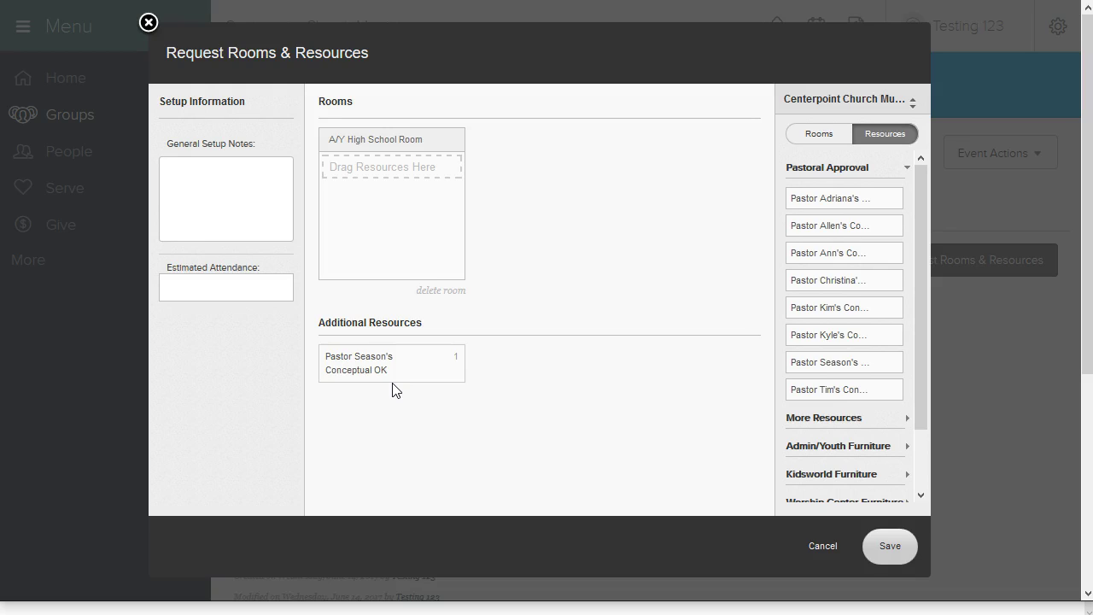
click(516, 384)
- Add Bulletin+other communications from More Resources to the additional resources with a quantity of 1
click(836, 418)
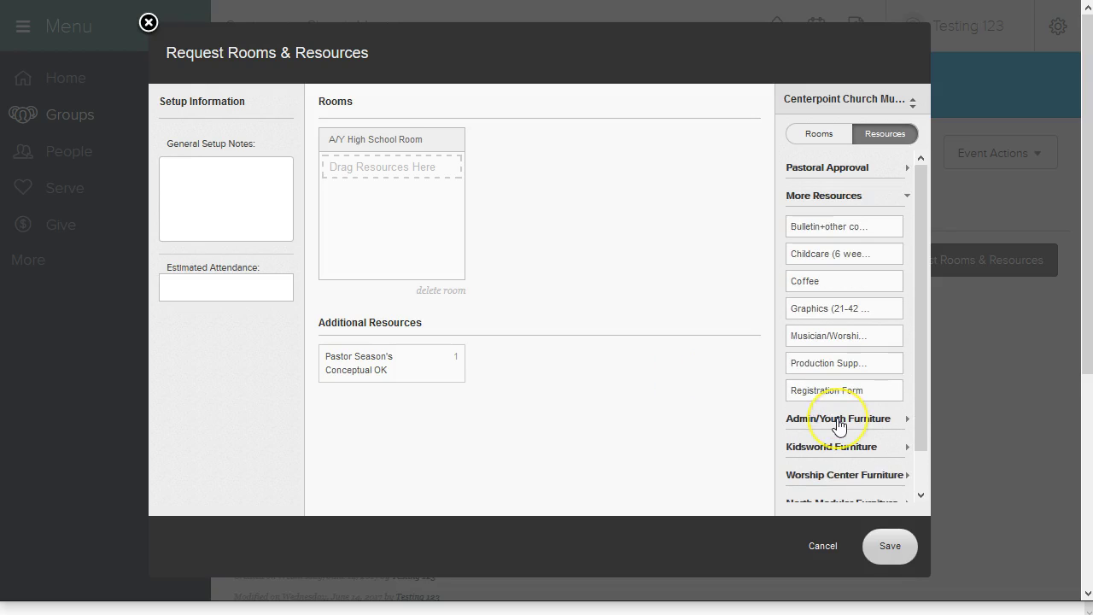
drag(858, 226, 560, 369)
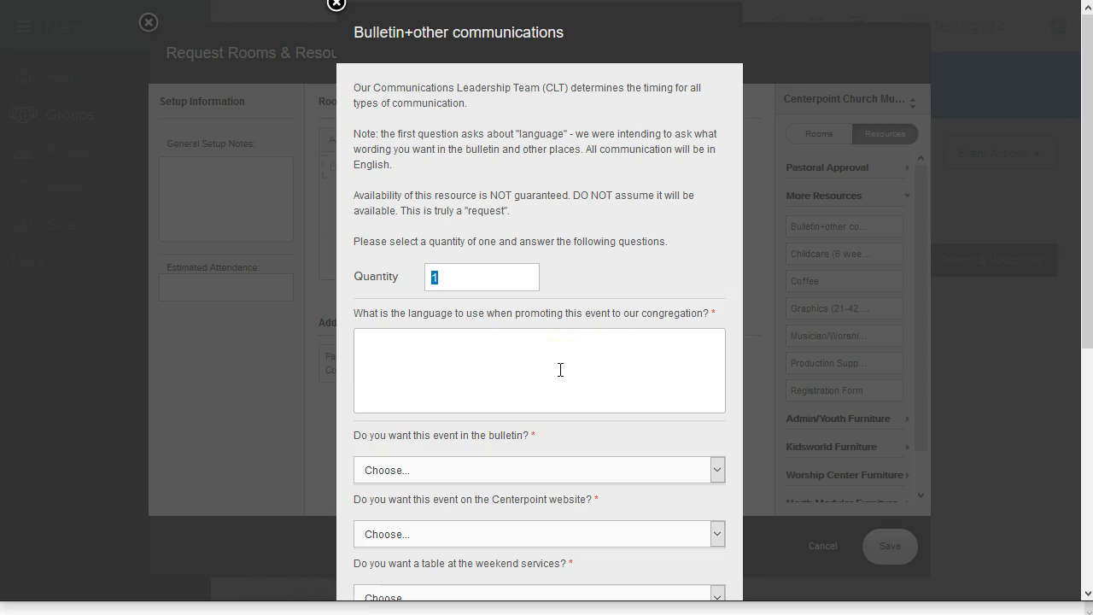
scroll(603, 395, down, 2)
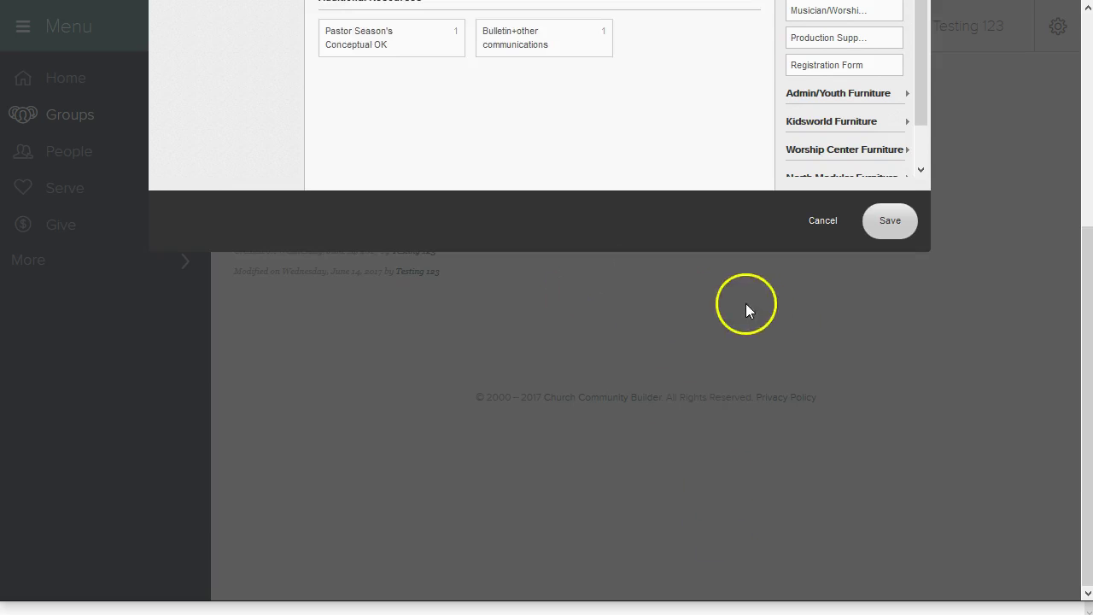
scroll(746, 308, up, 4)
- Review the other items offered in More Resources and the list of available rooms
drag(851, 226, 845, 282)
mouse_move(835, 302)
mouse_down()
mouse_move(744, 317)
mouse_move(663, 358)
mouse_move(757, 305)
mouse_move(833, 304)
mouse_up()
drag(826, 329, 824, 369)
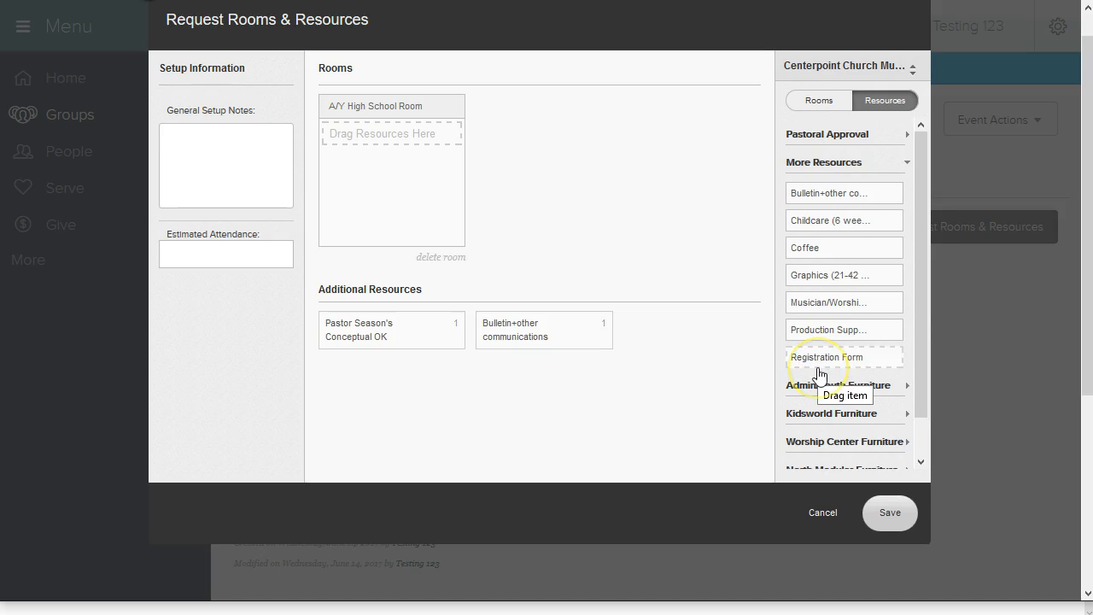
click(821, 100)
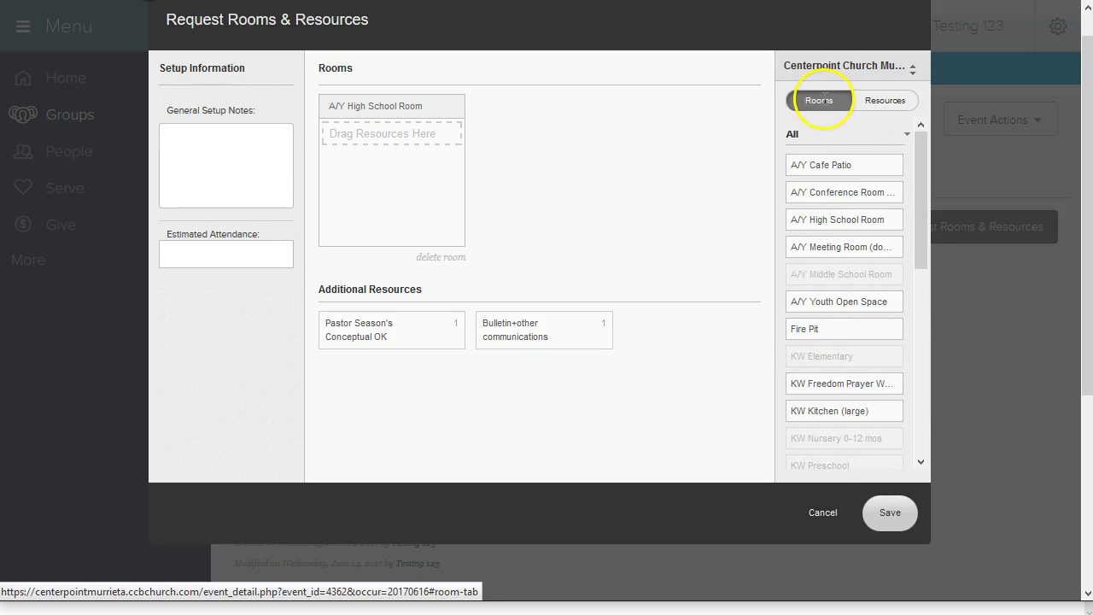
drag(918, 178, 919, 224)
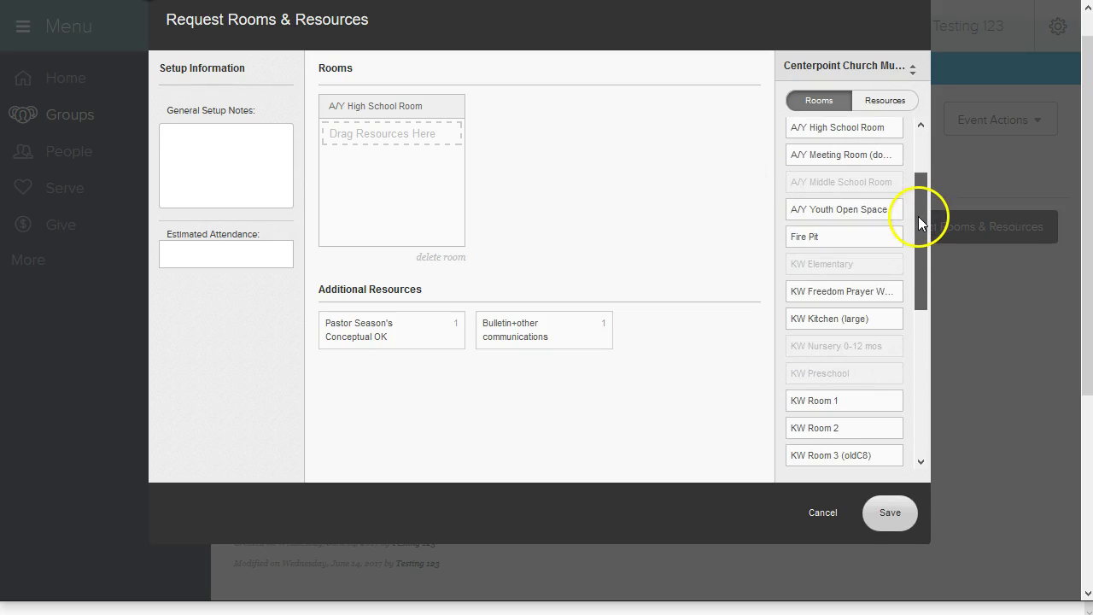
- Examine the room layout options for the A/Y High School Room and the remaining rooms in the list
click(394, 107)
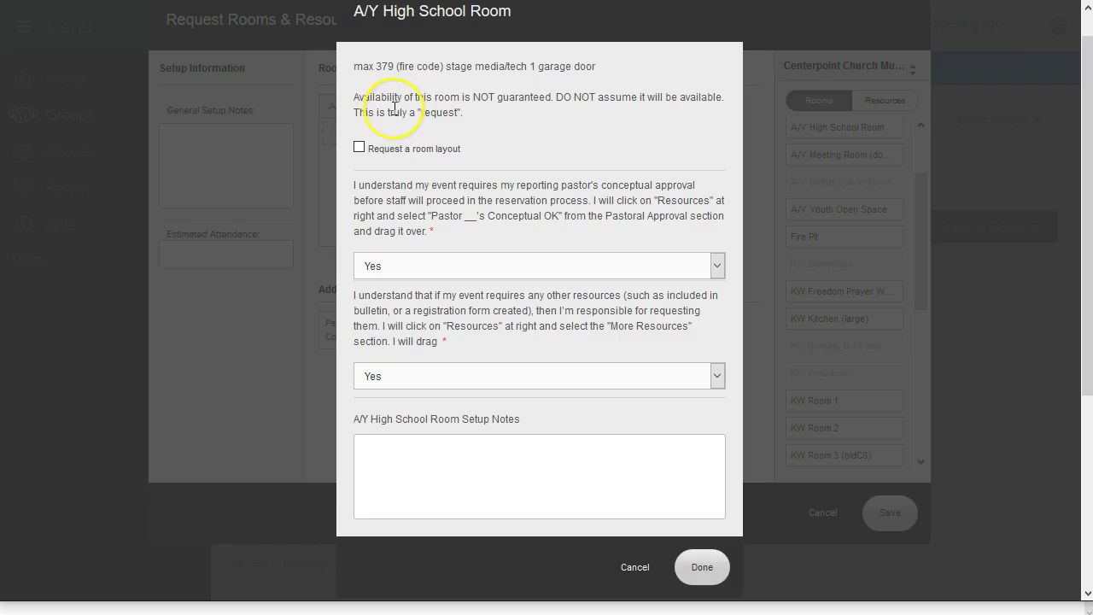
click(359, 148)
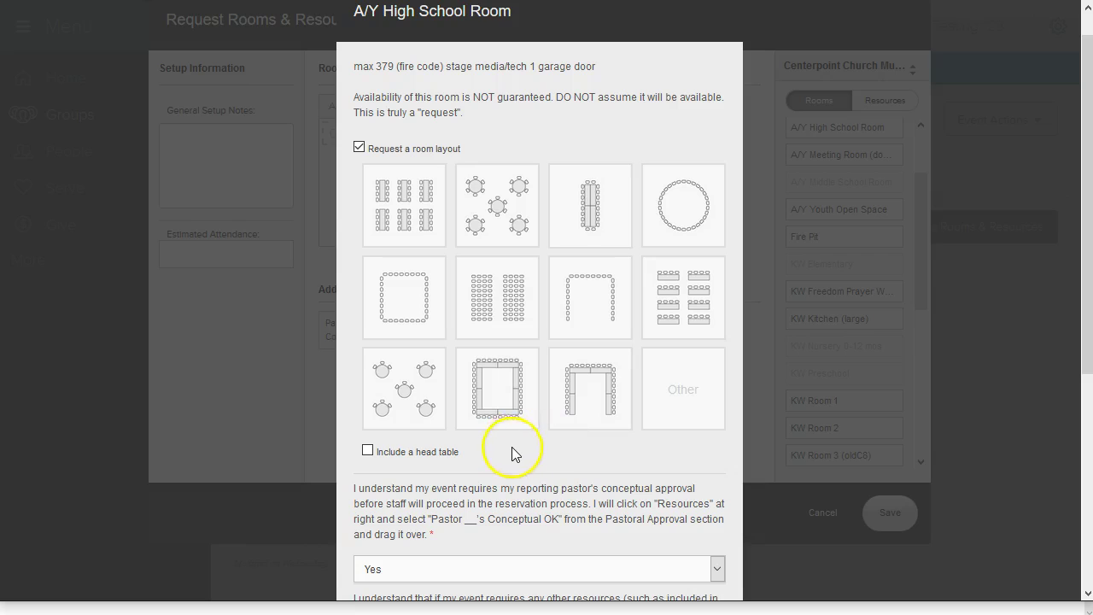
scroll(511, 447, down, 10)
click(646, 407)
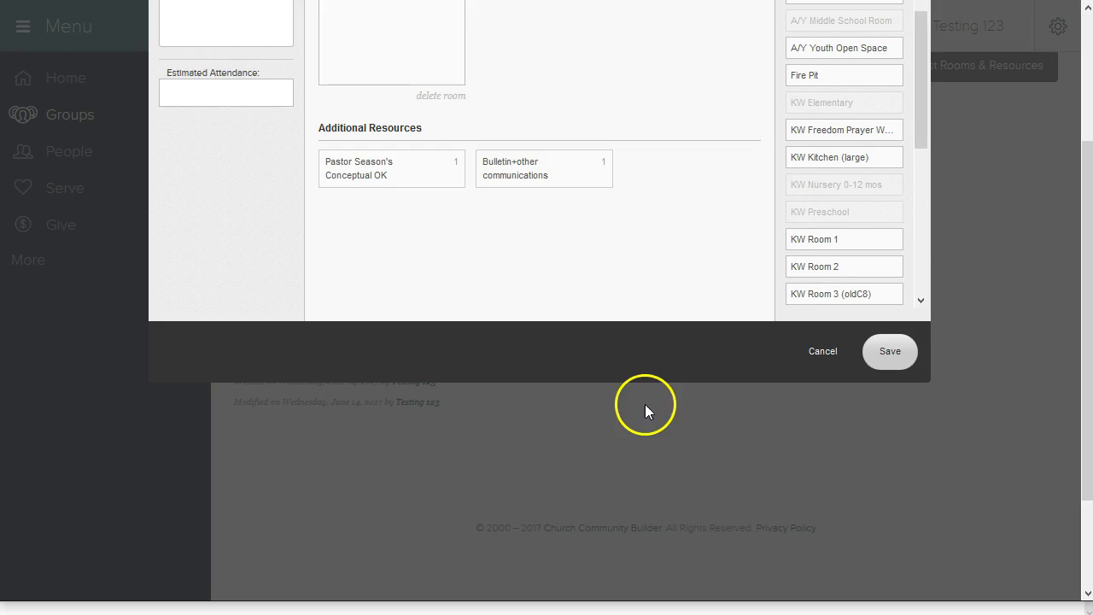
scroll(739, 213, up, 3)
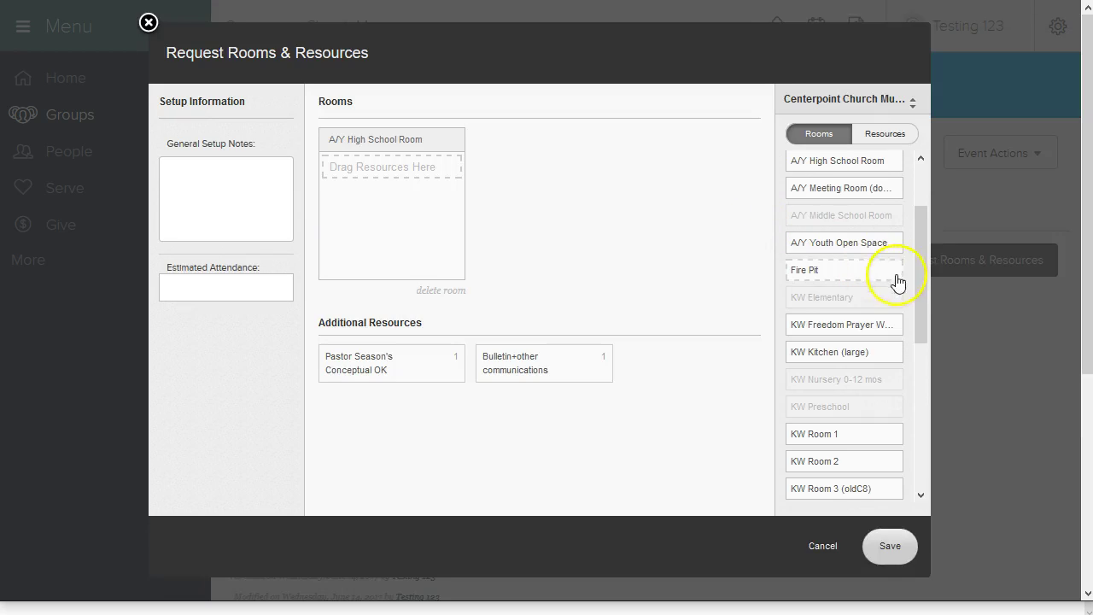
drag(919, 272, 918, 418)
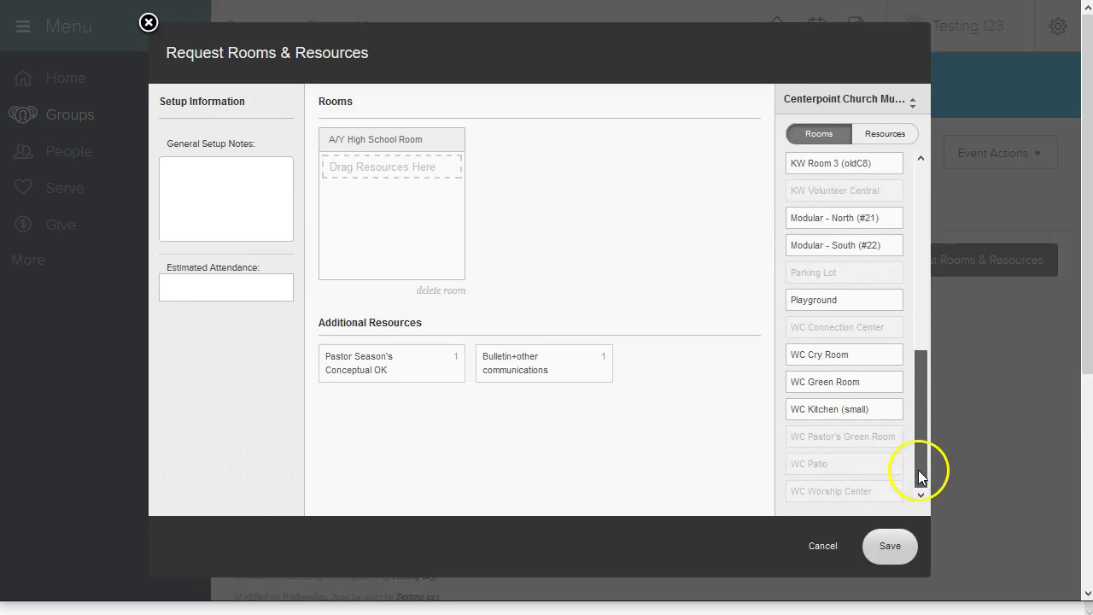
- Assign 50 black chairs in HS/MS Rooms from Admin/Youth Furniture to the A/Y High School Room
click(884, 135)
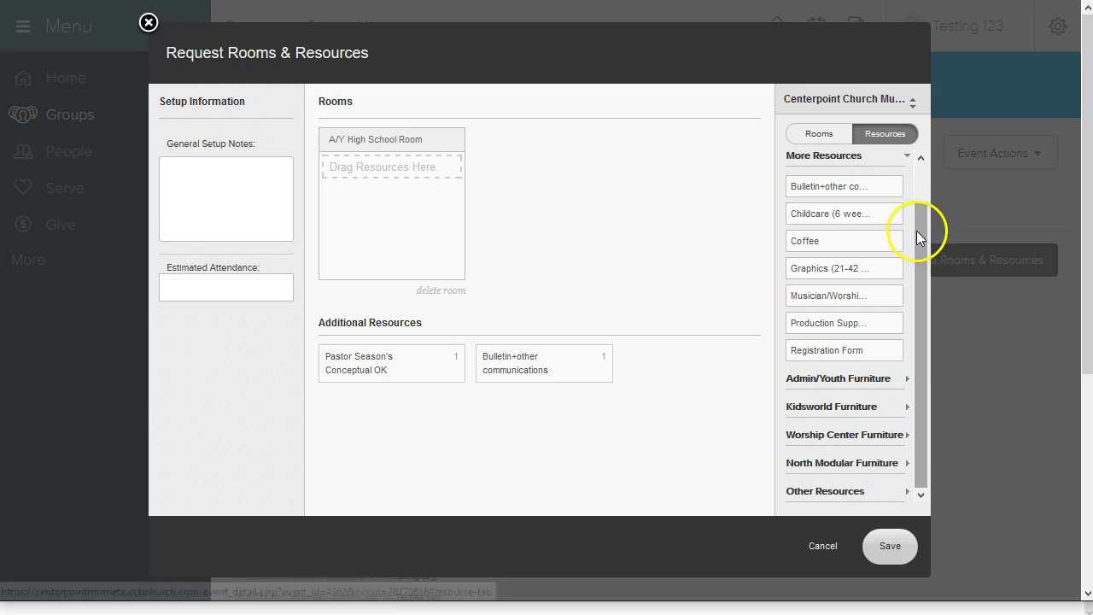
click(849, 386)
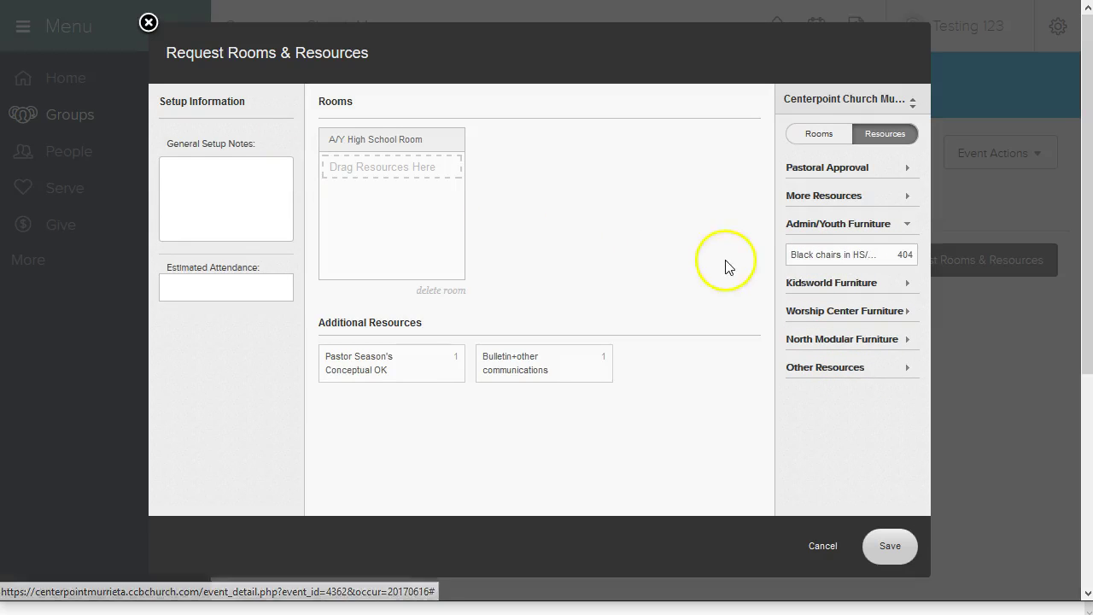
drag(837, 261, 368, 166)
click(438, 353)
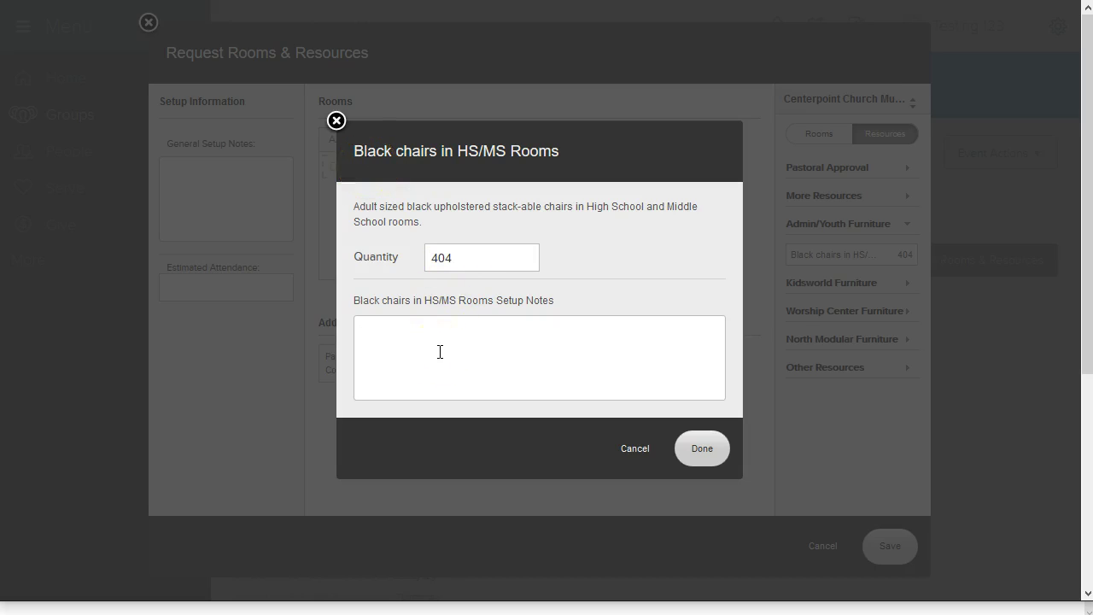
drag(451, 263, 398, 261)
text(50)
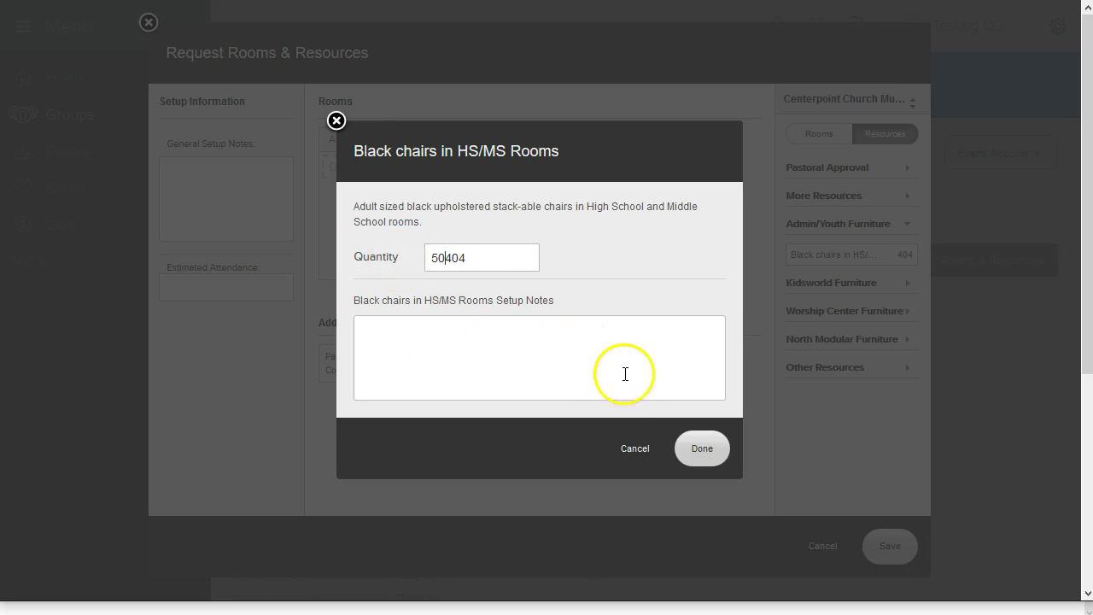
key(Return)
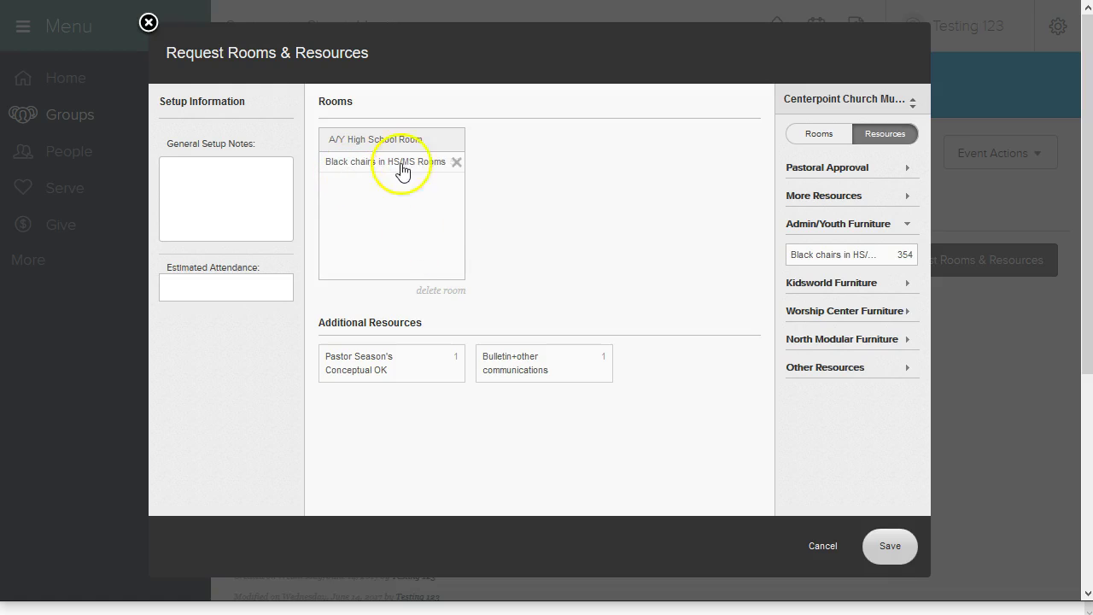
- Assign 8 Round Tables from Other Resources to the A/Y High School Room
click(837, 369)
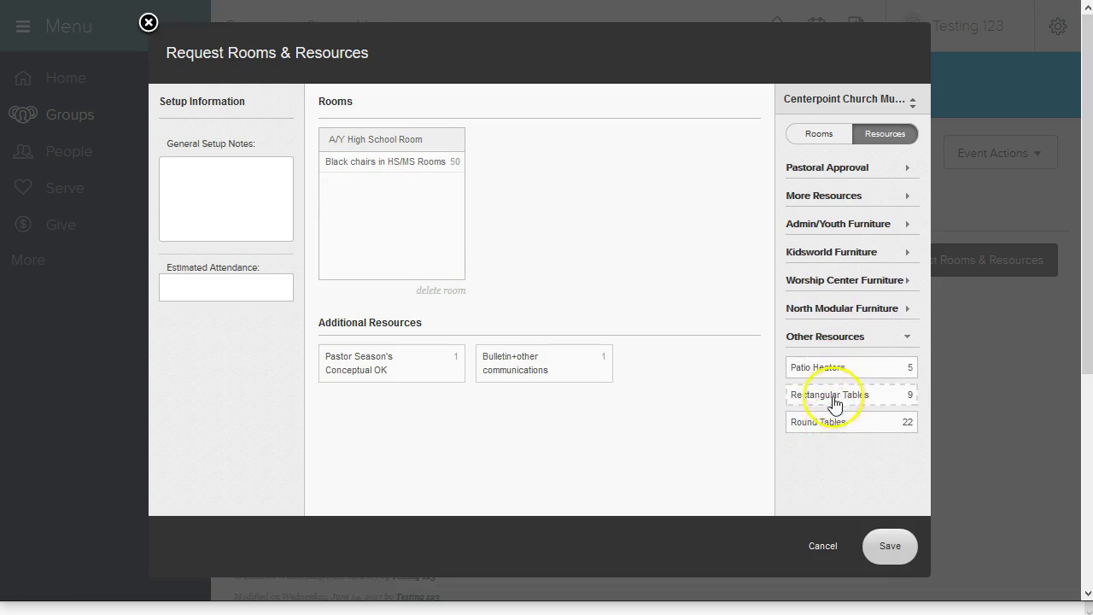
drag(810, 417, 369, 202)
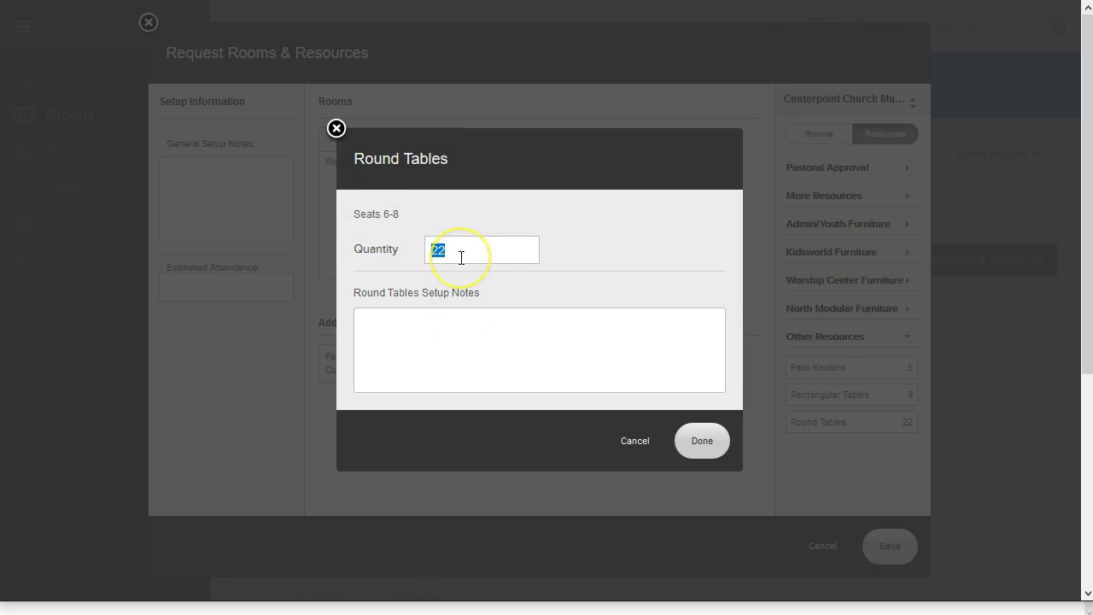
text(8)
click(703, 442)
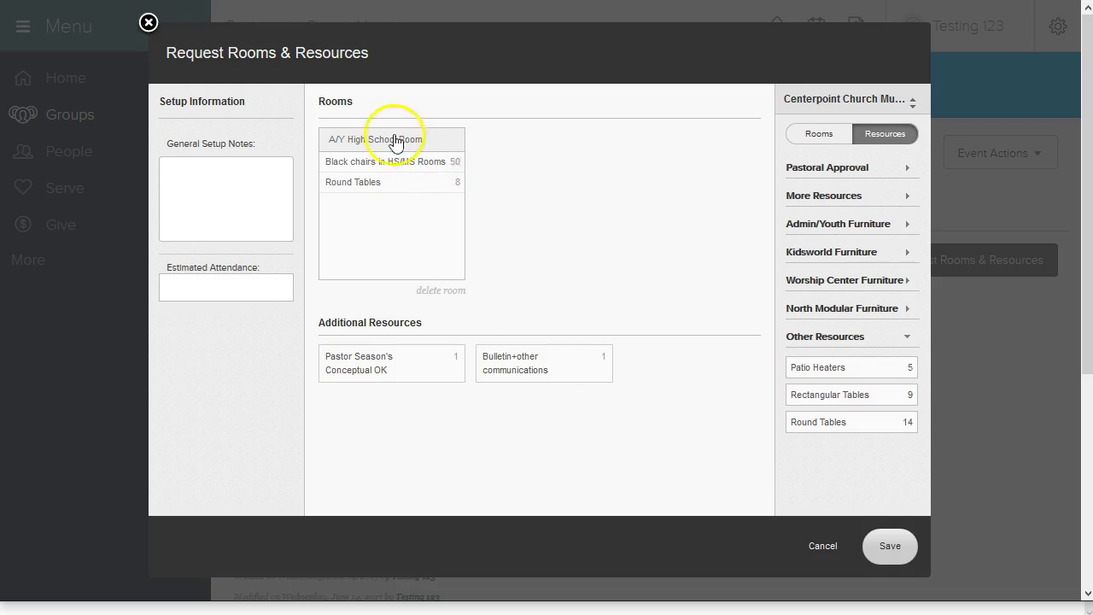
- Save the rooms and resources request and review the approval status of each requested item
mouse_move(403, 379)
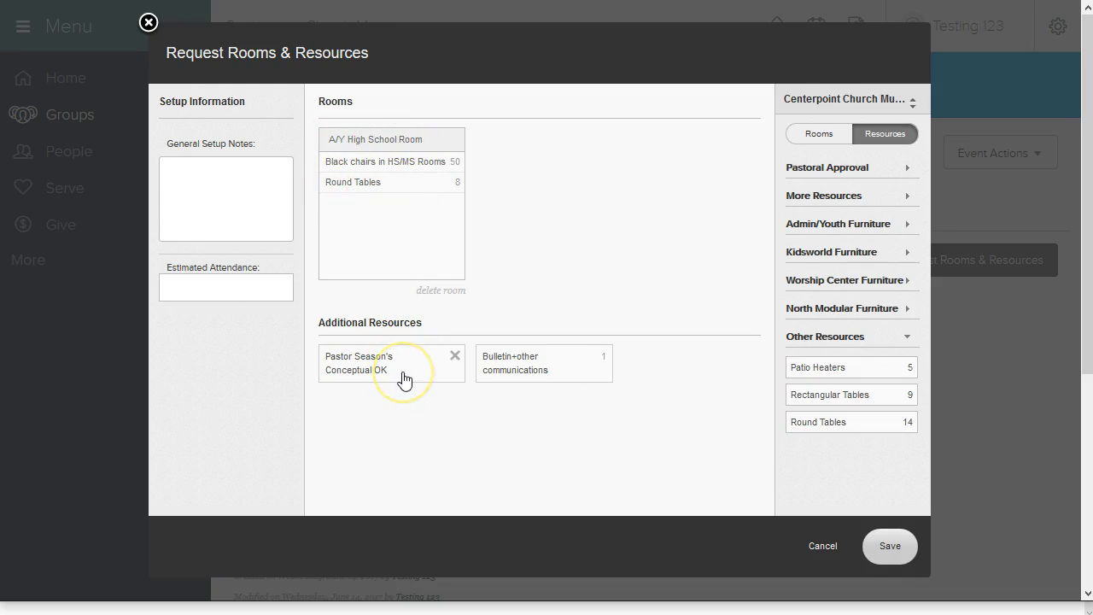
click(561, 377)
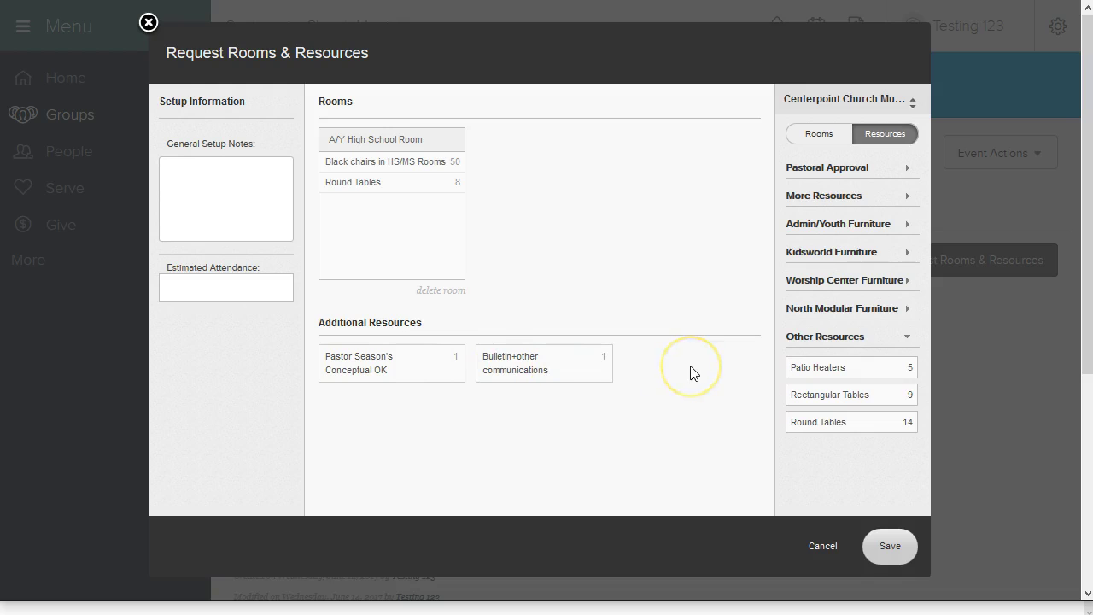
click(887, 548)
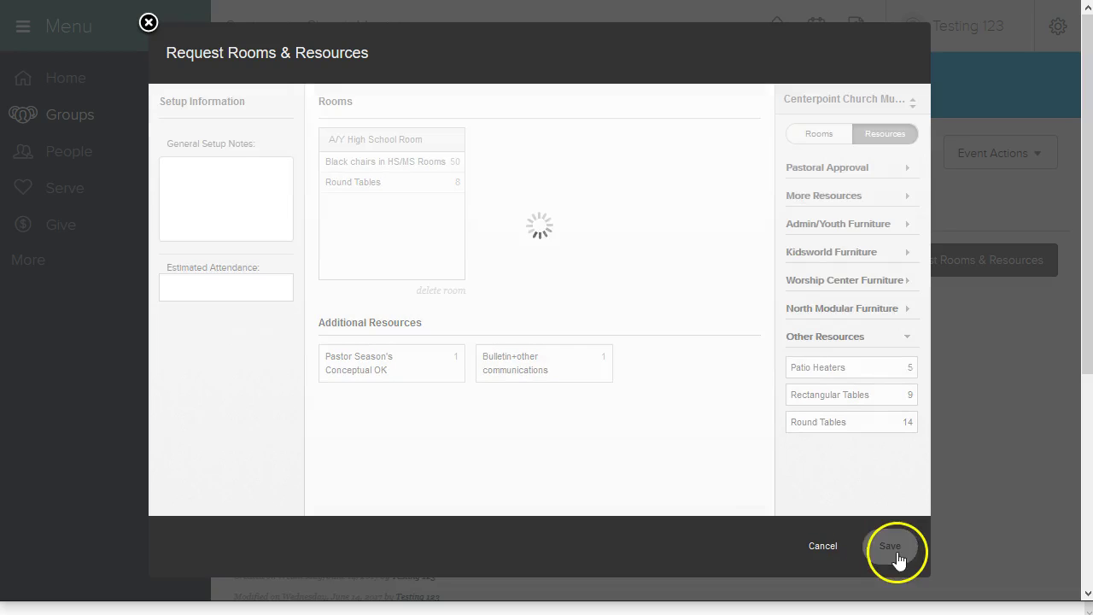
scroll(695, 383, down, 4)
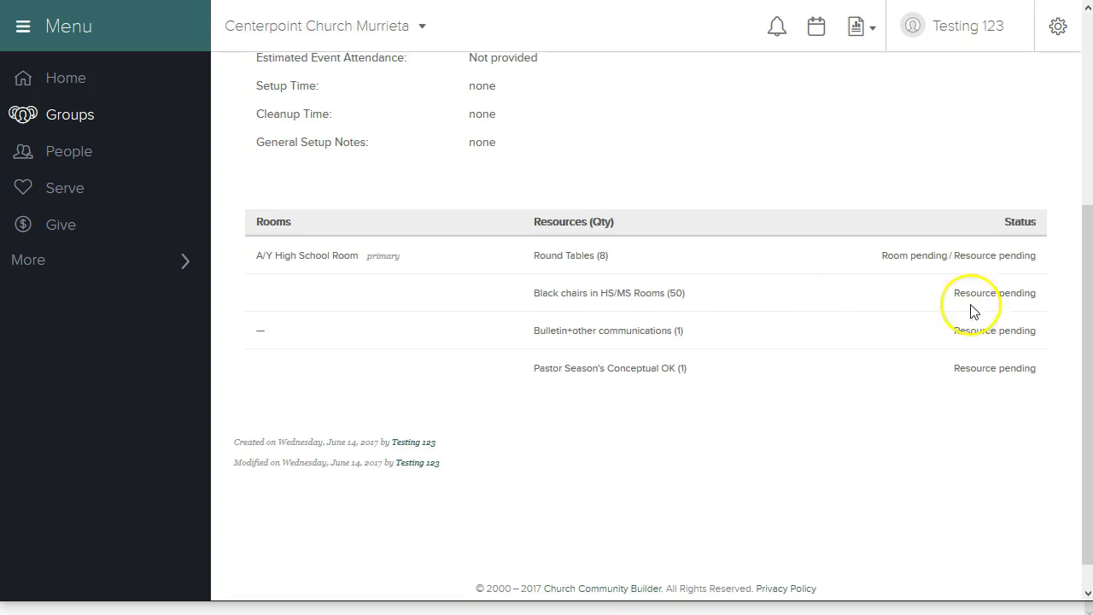
drag(1084, 320, 1090, 262)
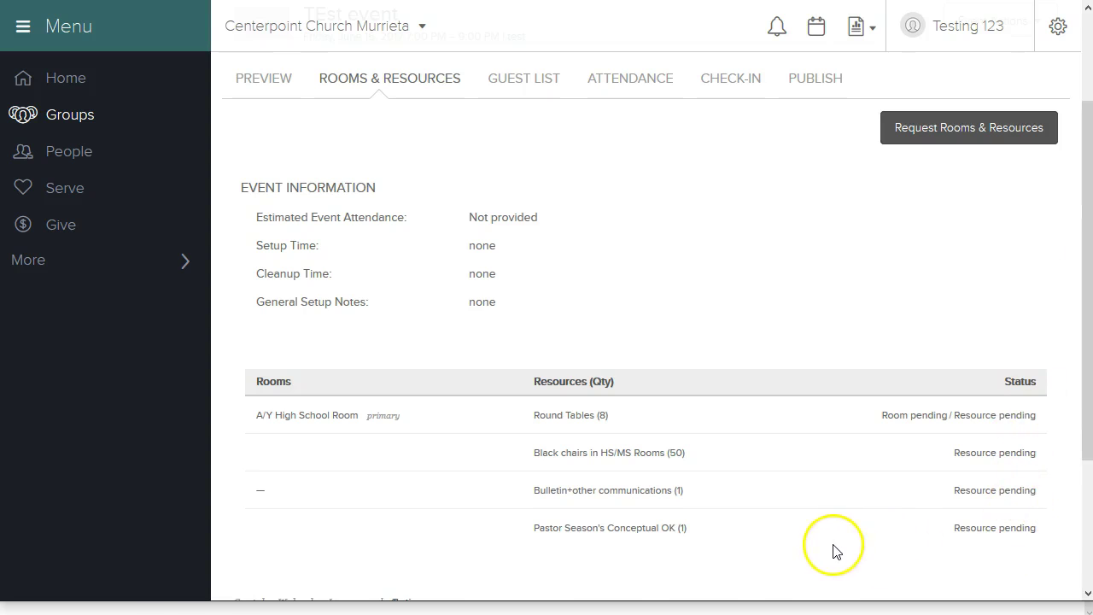
scroll(833, 551, down, 3)
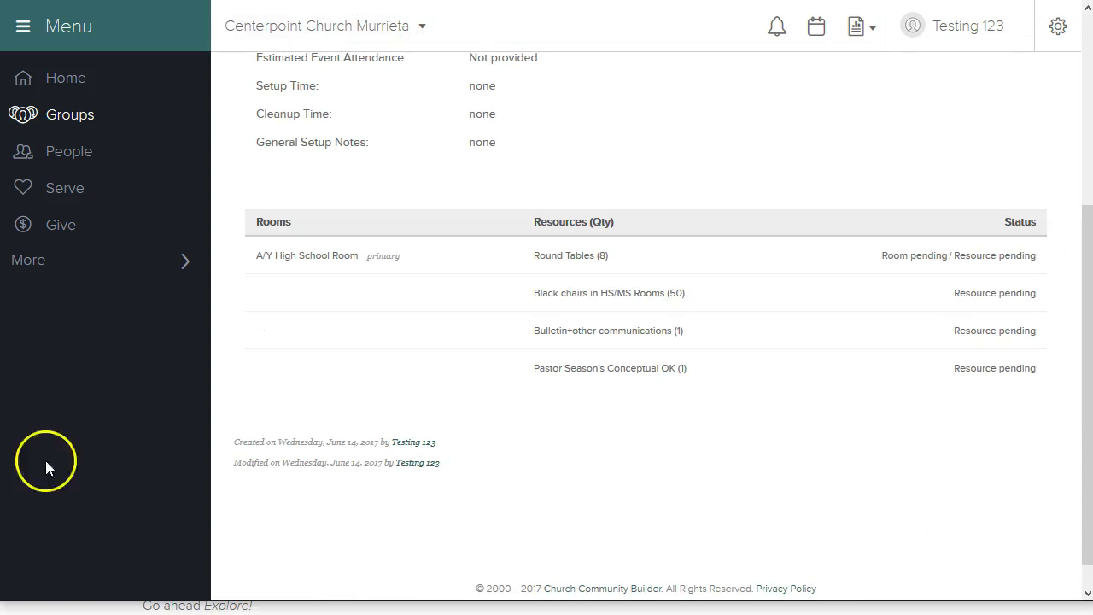
- Follow the home page's CCB Training link and open the CCB Events page from the Group Leaders section
click(83, 86)
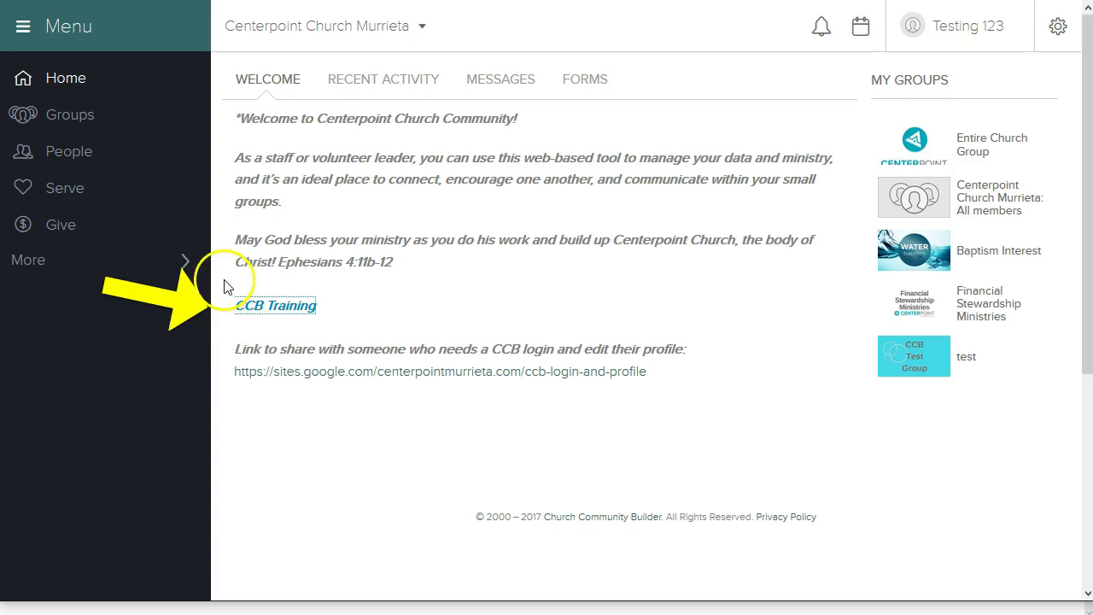
click(276, 307)
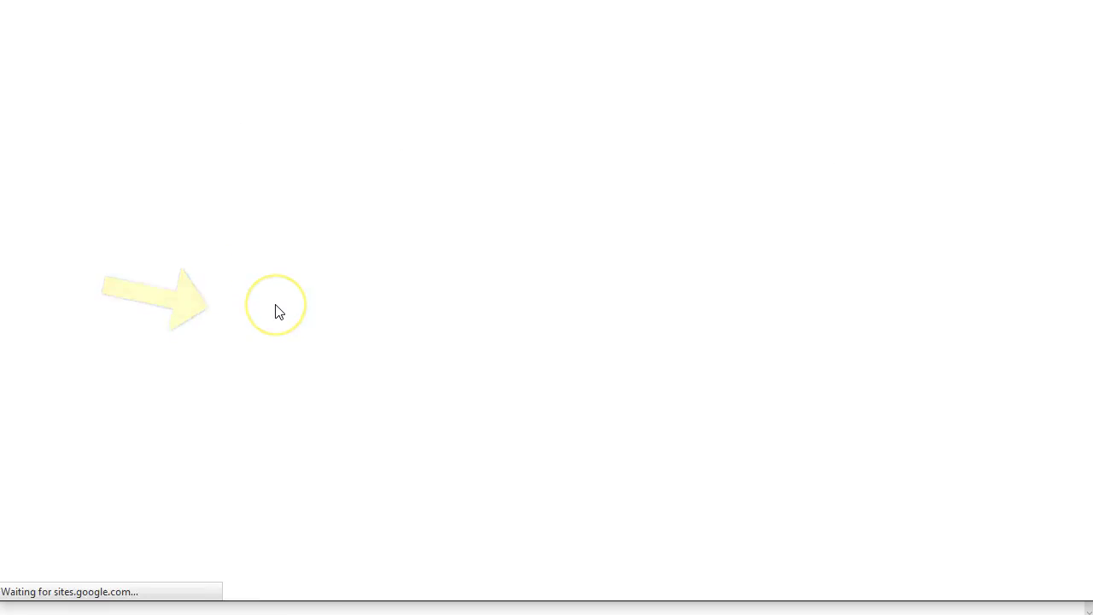
scroll(342, 476, down, 3)
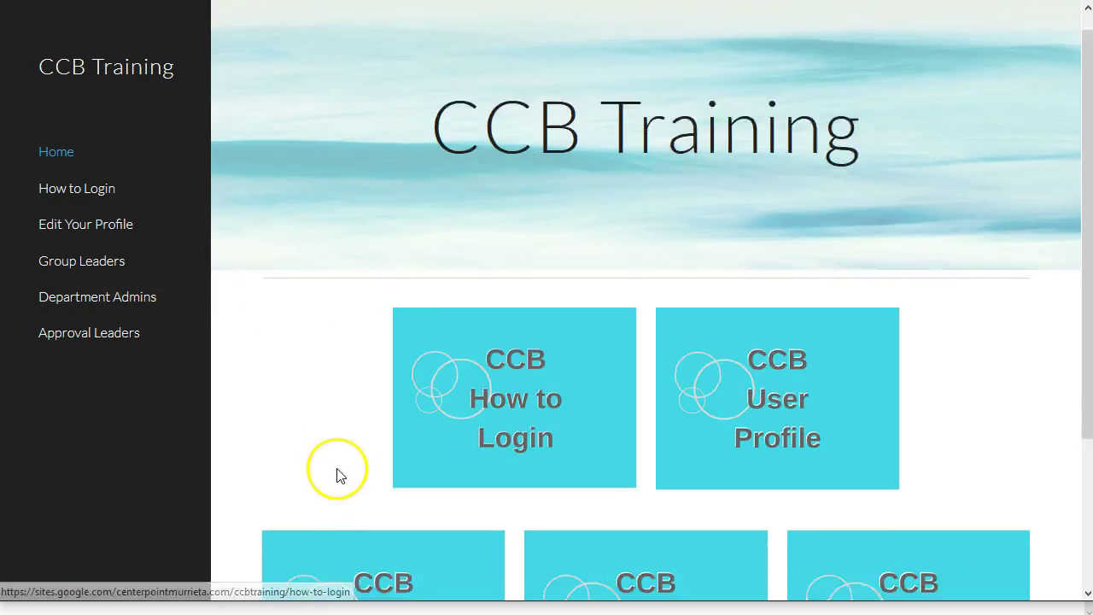
click(370, 424)
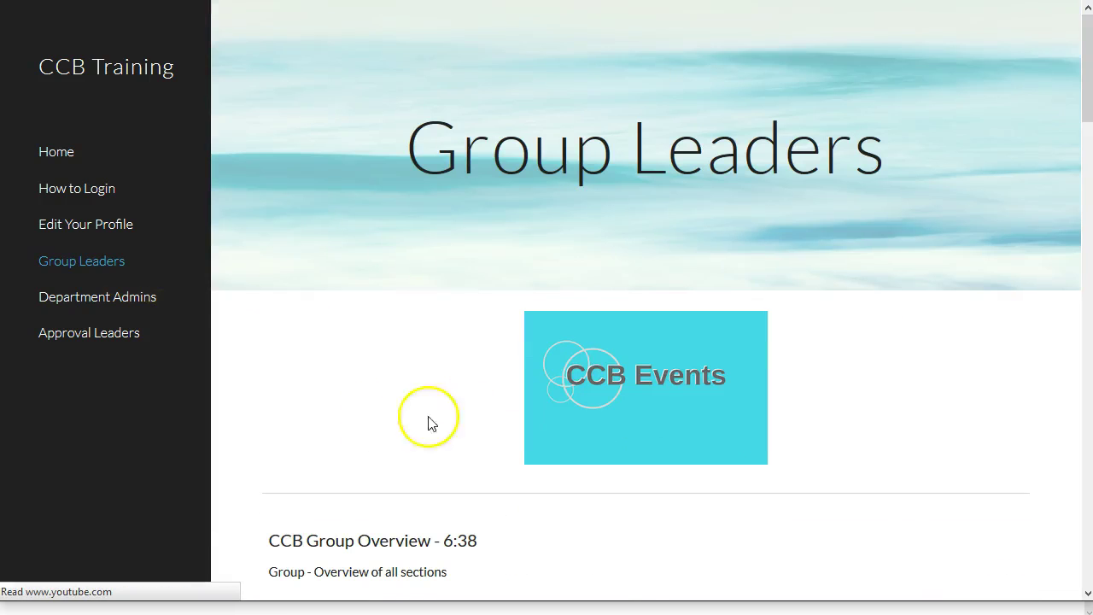
scroll(832, 392, down, 1)
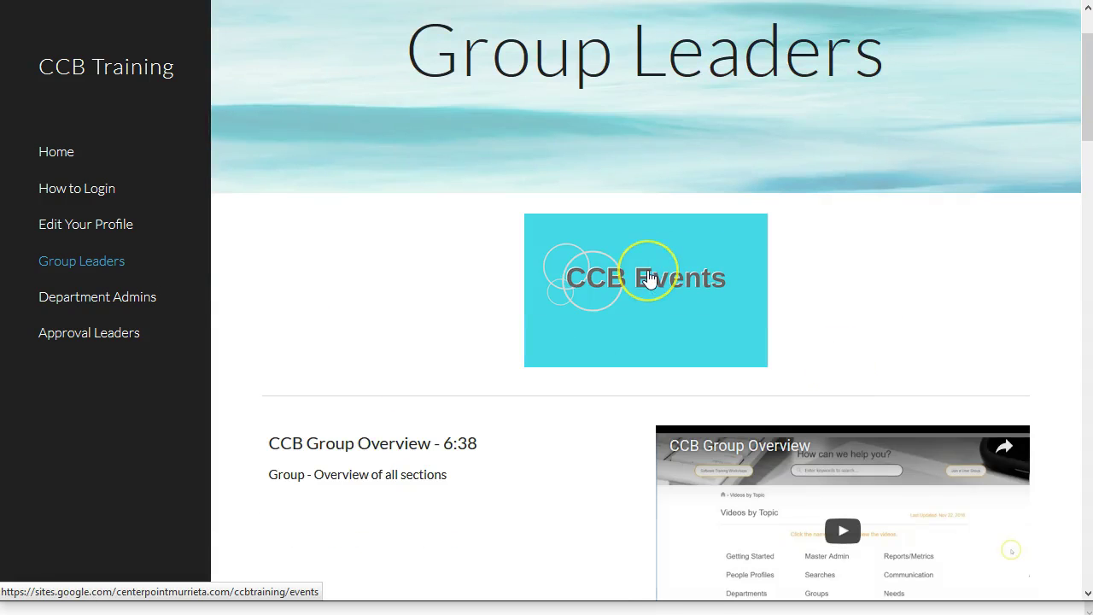
click(649, 277)
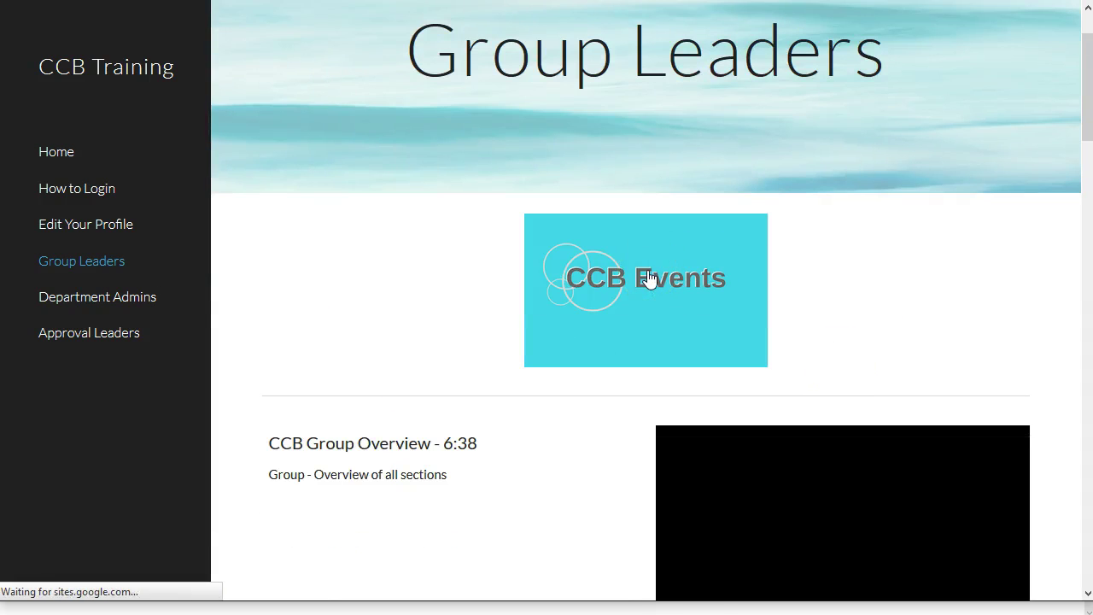
- Look through the event request training material, from Part 1 on creating the event to Part 3 on final touches
scroll(898, 376, down, 3)
scroll(898, 376, down, 7)
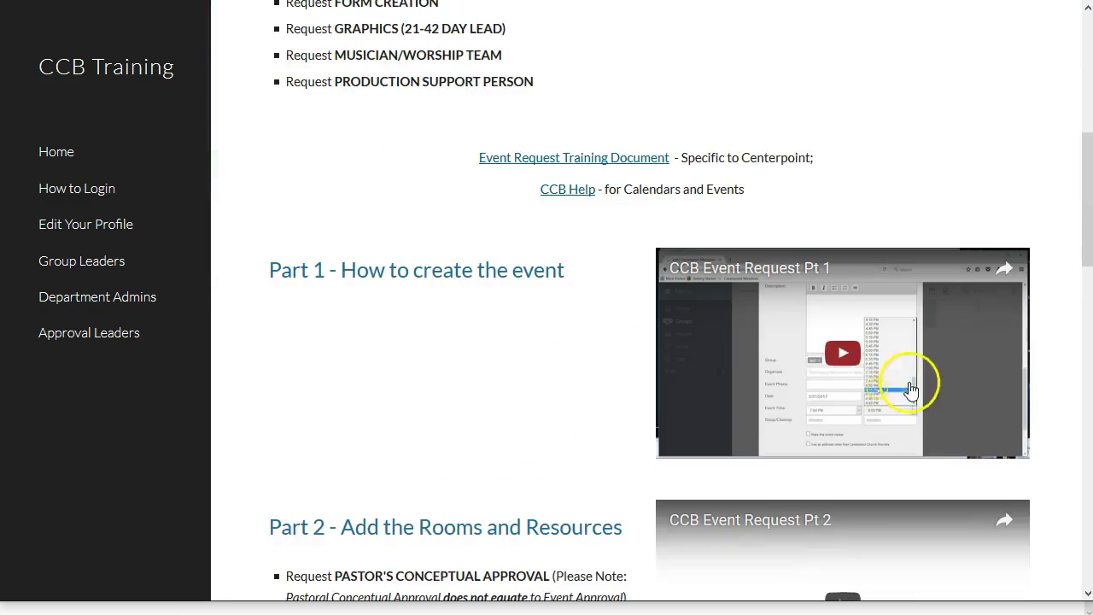
scroll(614, 405, down, 8)
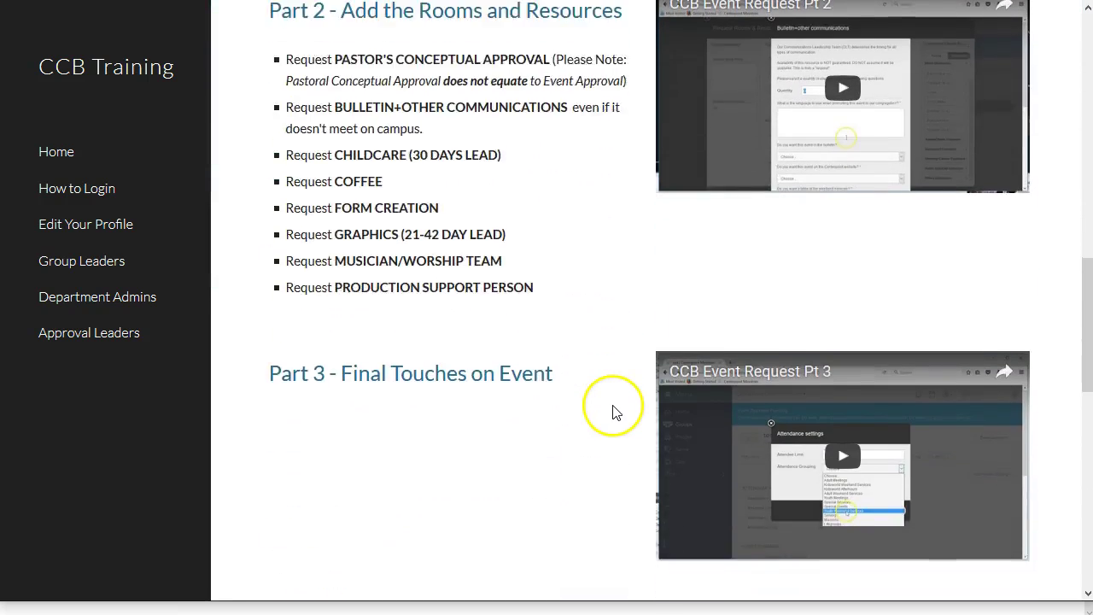
scroll(618, 414, down, 3)
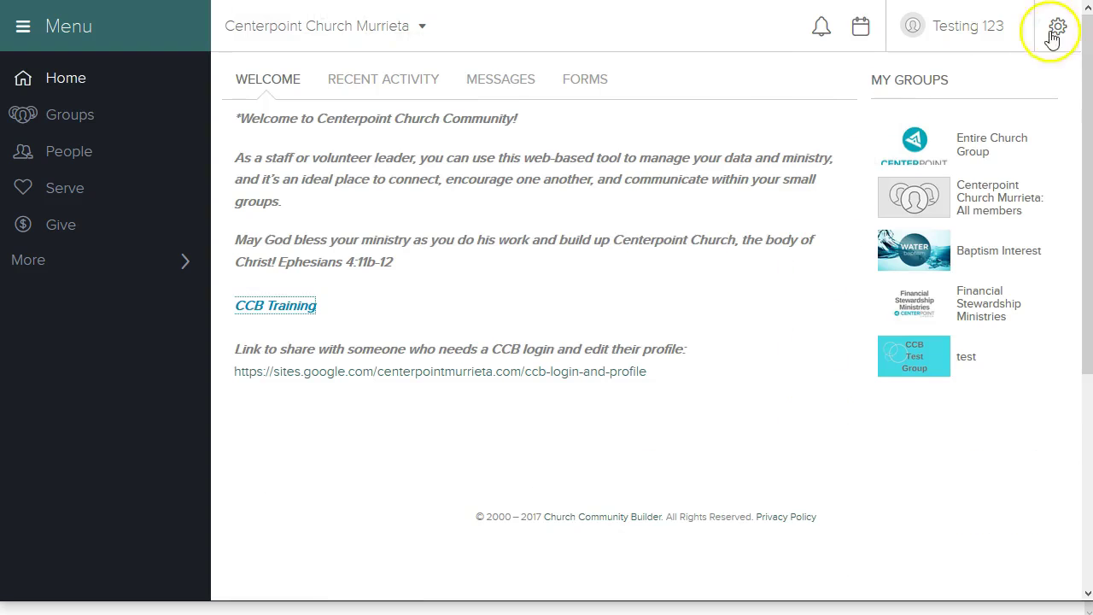
- Search the Church Community Builder help for "event" and look through the listed articles
click(1059, 32)
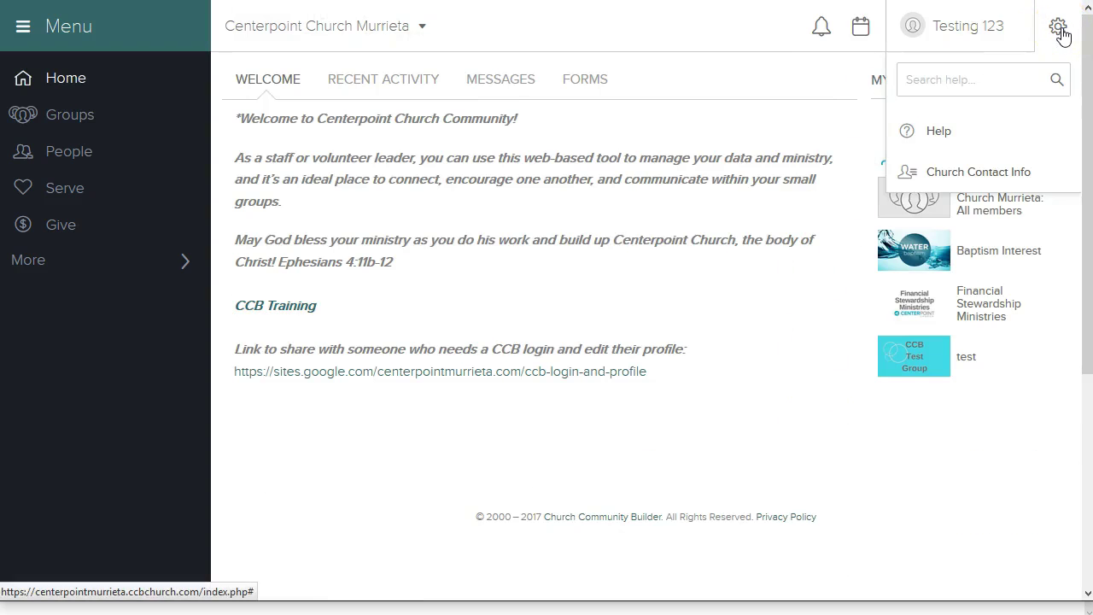
click(974, 80)
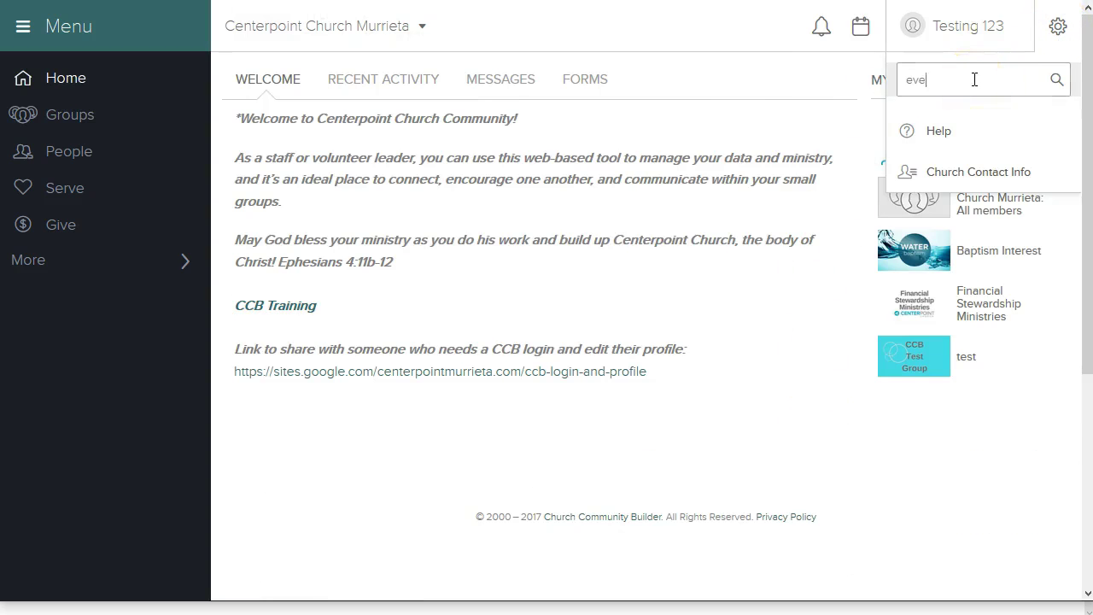
text(eve)
key(Return)
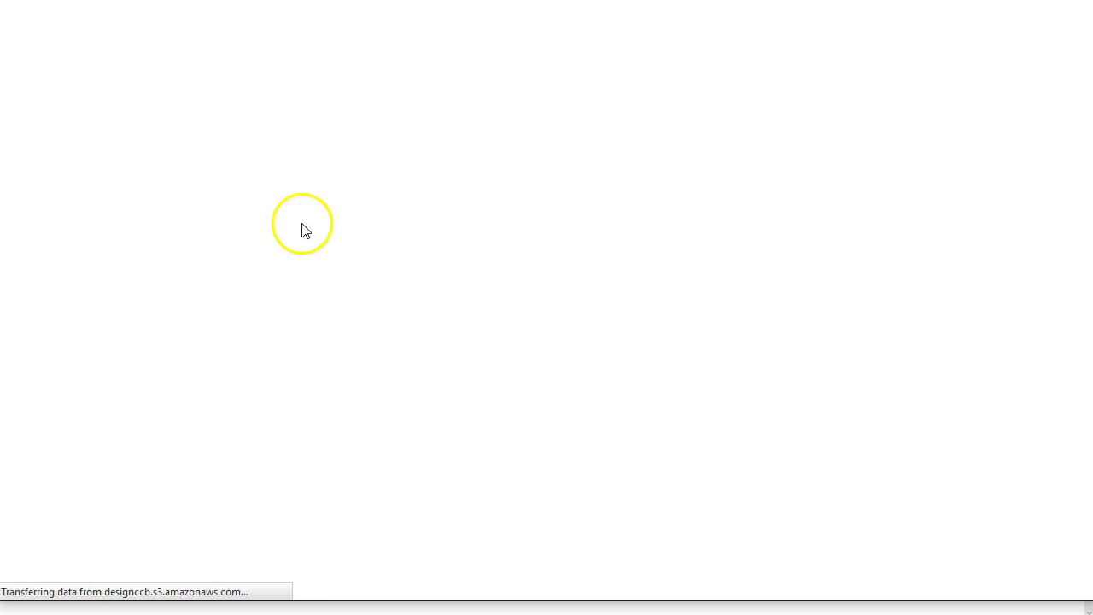
scroll(597, 352, down, 3)
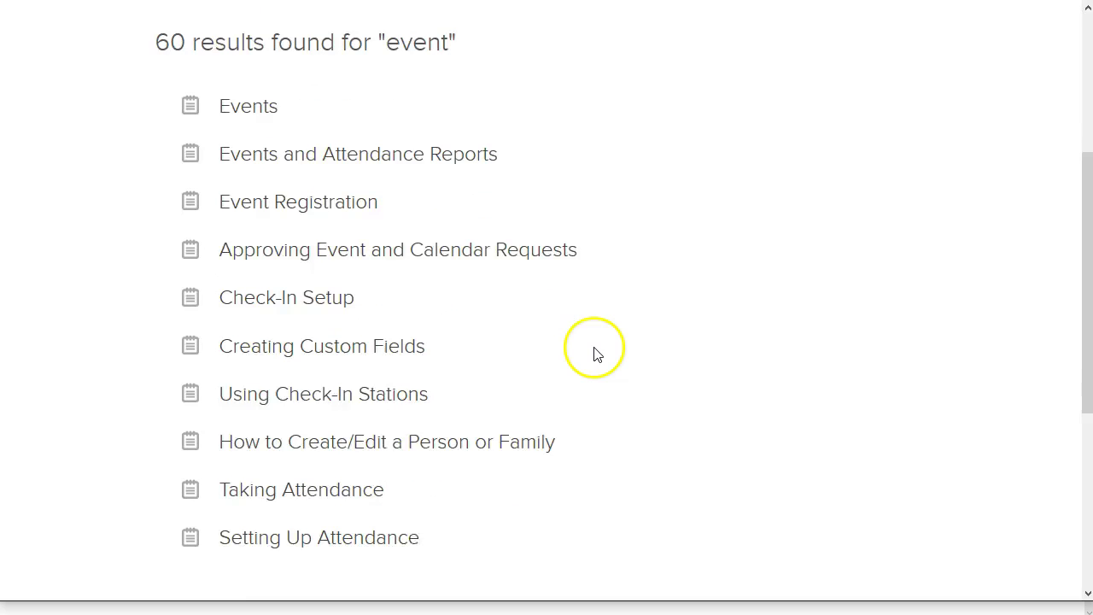
scroll(597, 352, down, 3)
scroll(593, 358, up, 6)
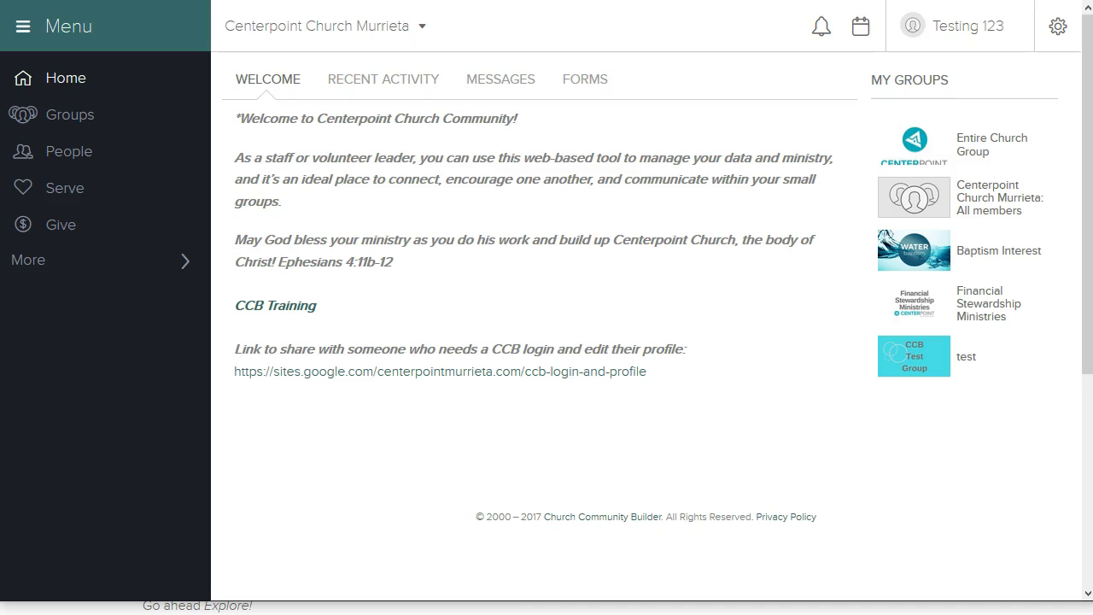
- Search People for the contact person by name and open the matching profile
click(78, 159)
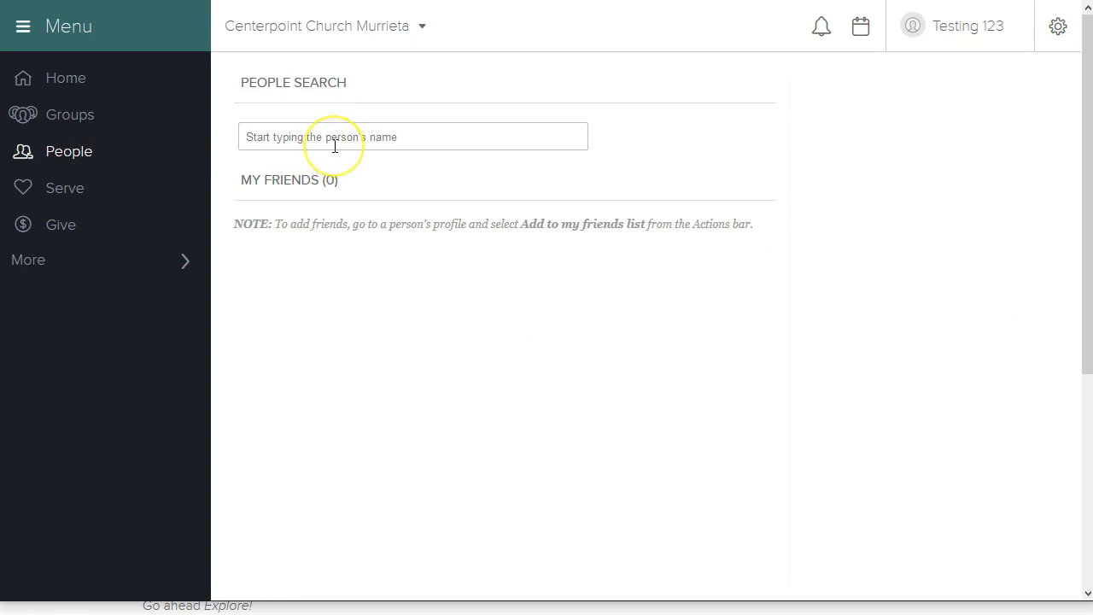
text(cec fou)
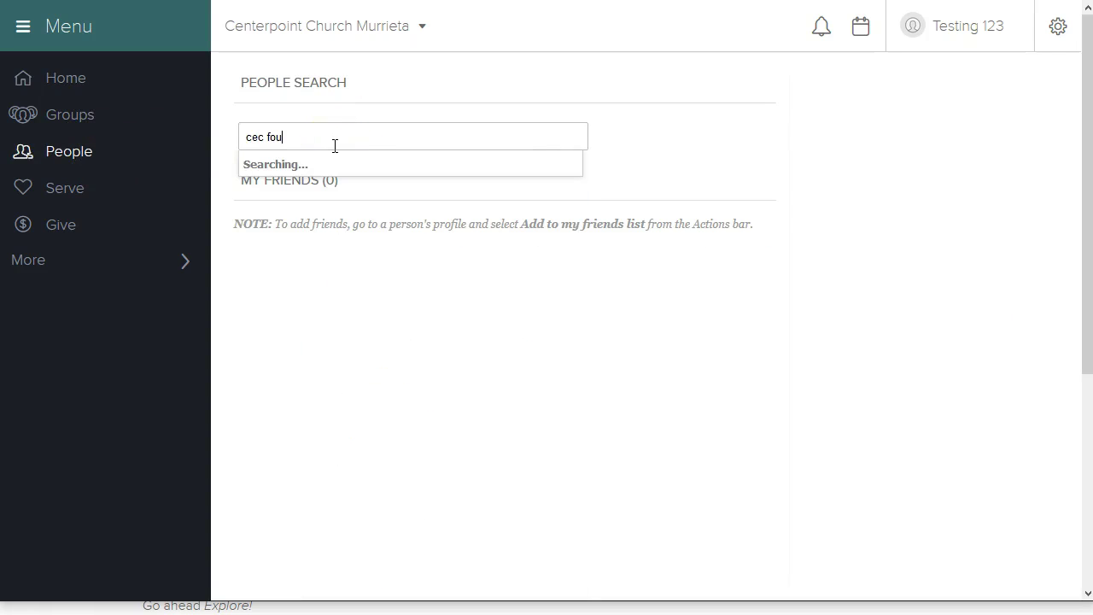
click(369, 168)
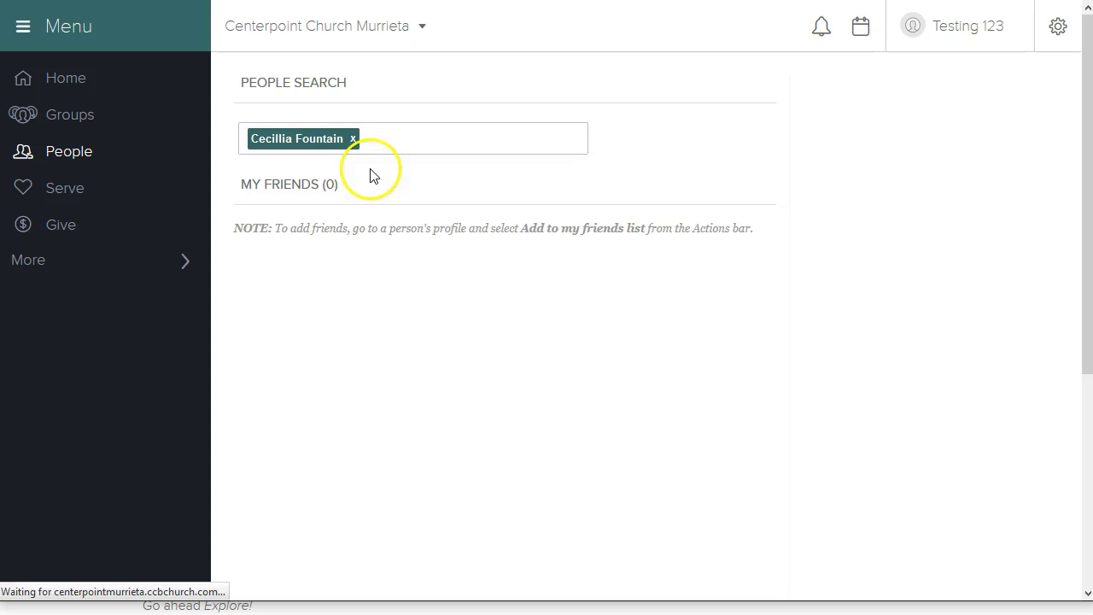